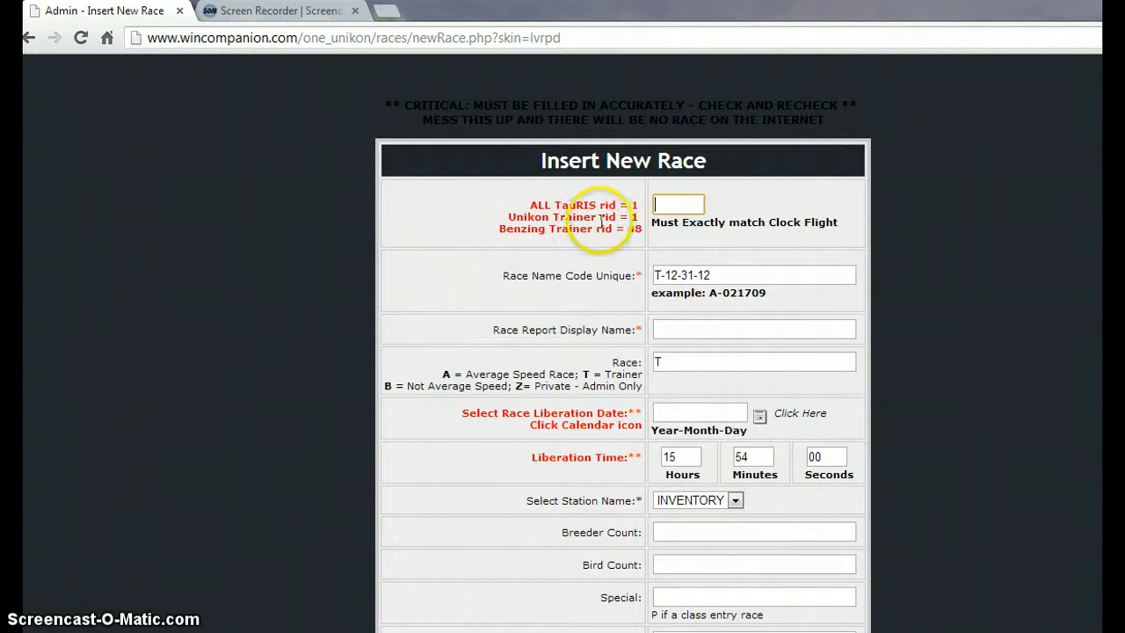
# Step: Set the new race's rid to 48 and its report display name to Trainer 25 Miles
pyautogui.click(665, 209)
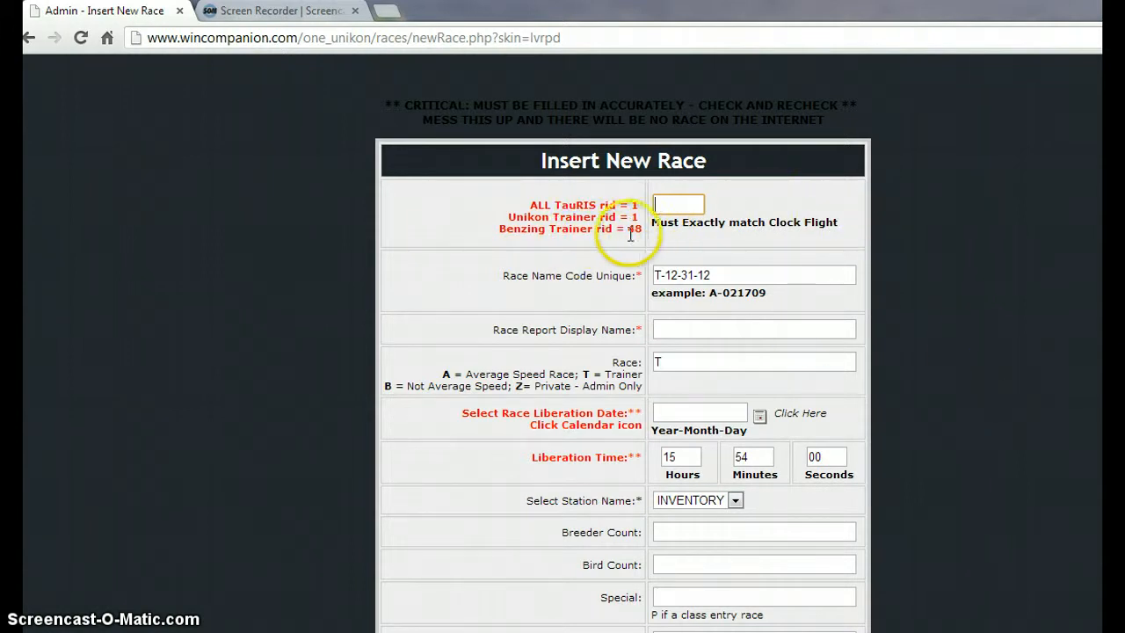
pyautogui.write('48')
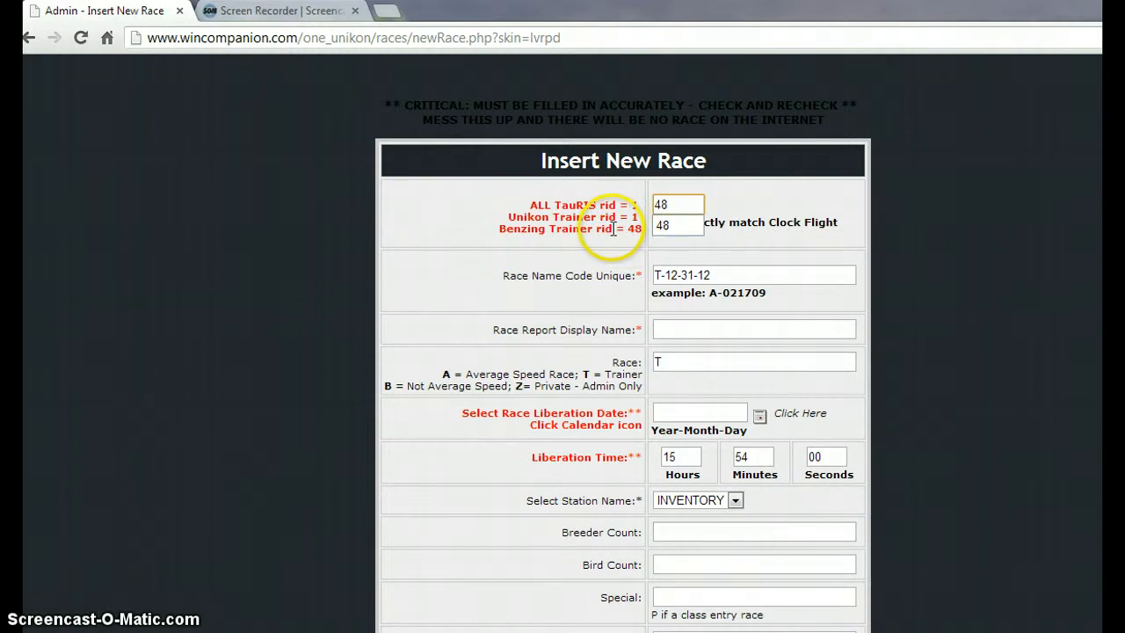
pyautogui.click(663, 227)
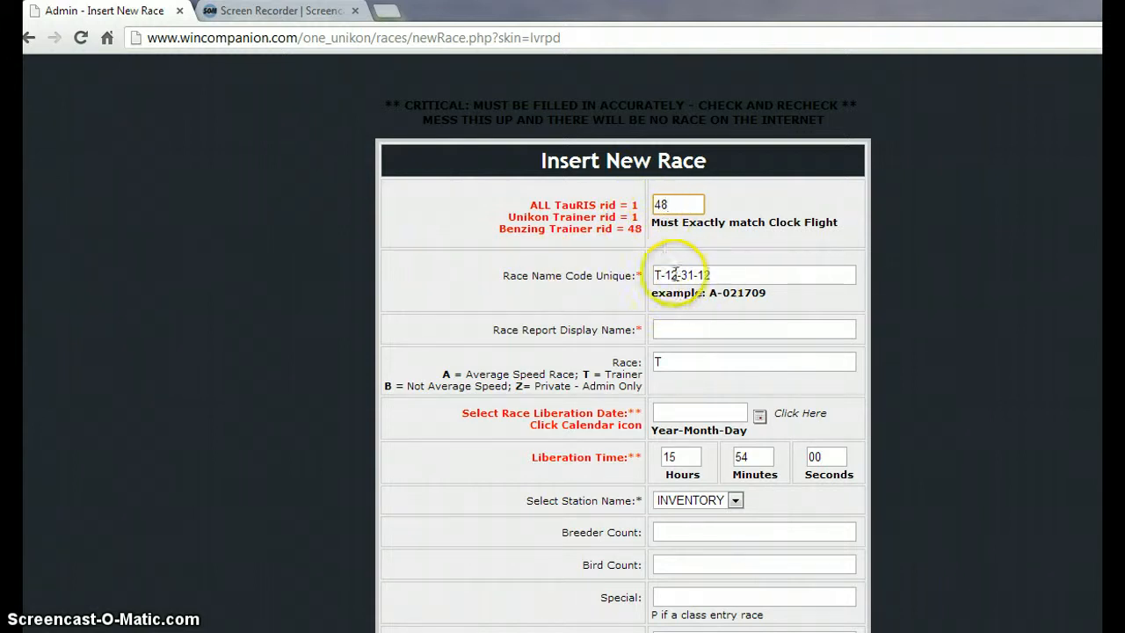
pyautogui.click(663, 329)
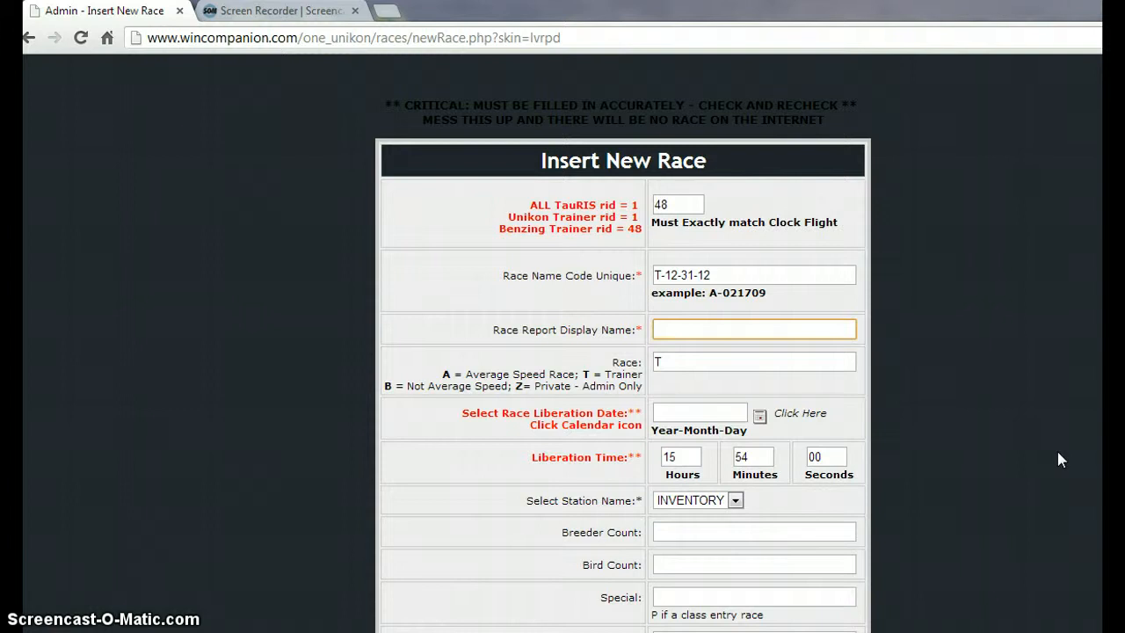
pyautogui.write('Tra')
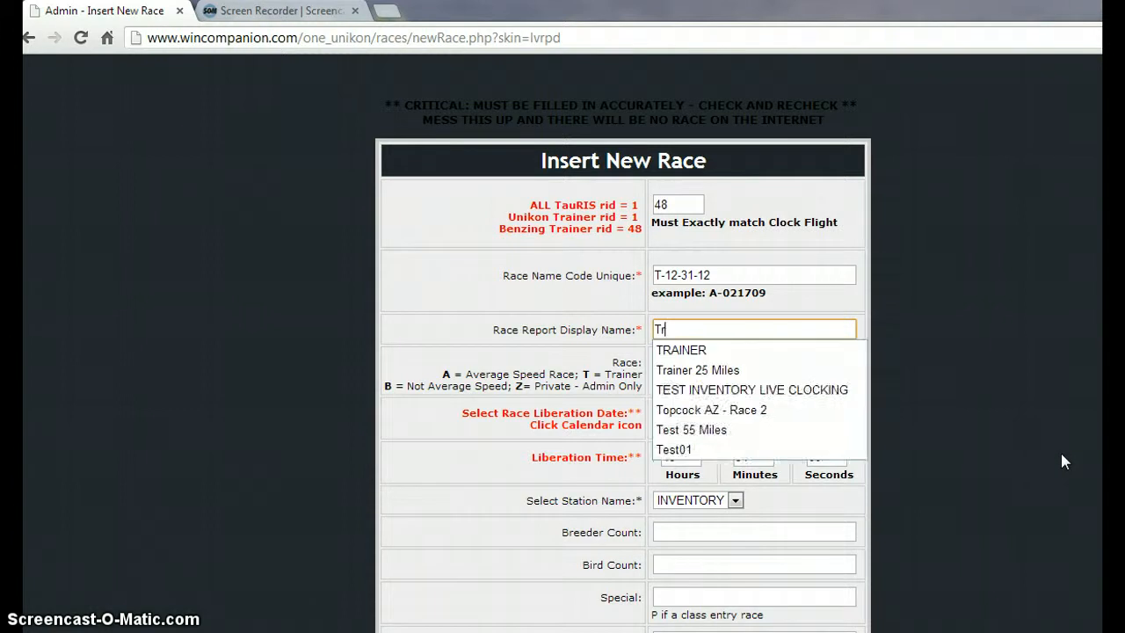
pyautogui.click(728, 370)
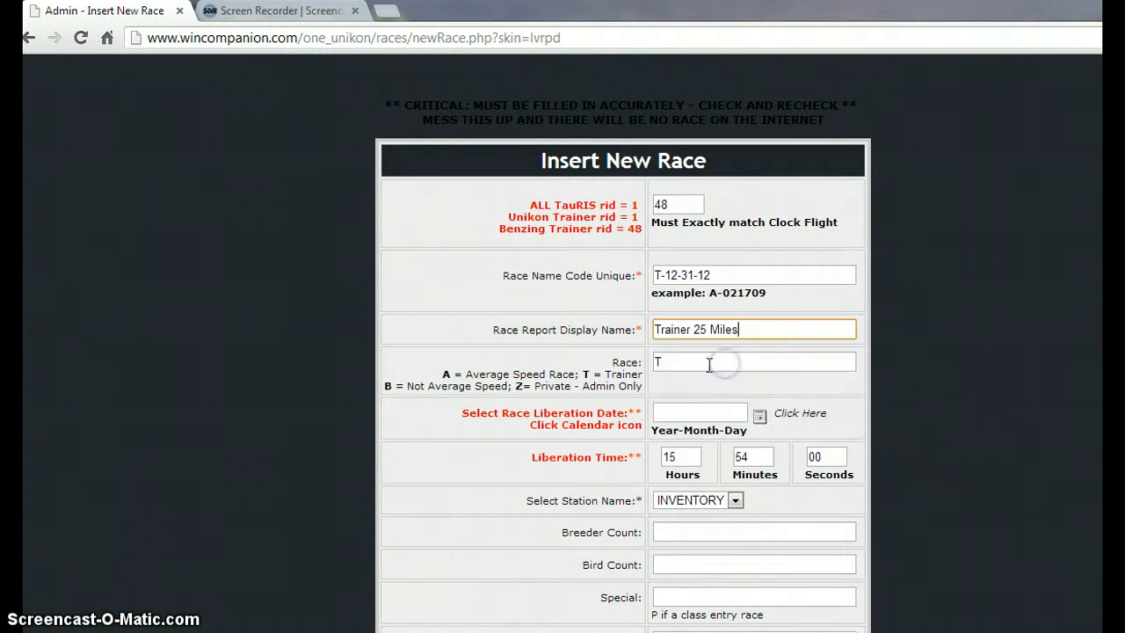
pyautogui.click(668, 363)
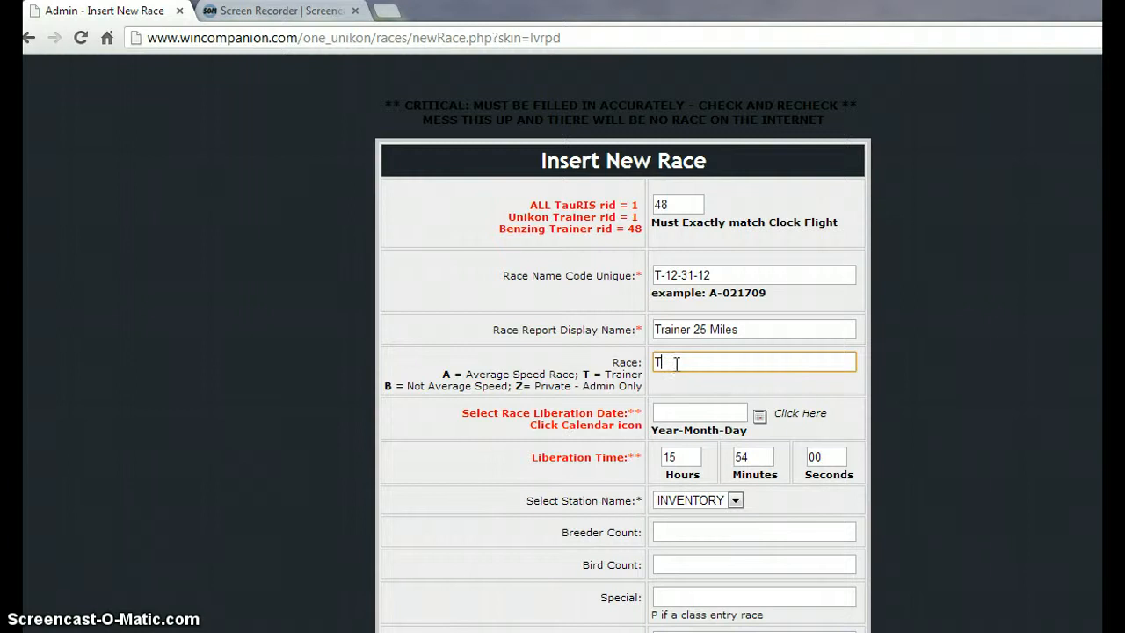
# Step: Pick 2012-12-31 as the race liberation date
pyautogui.click(760, 417)
pyautogui.click(704, 576)
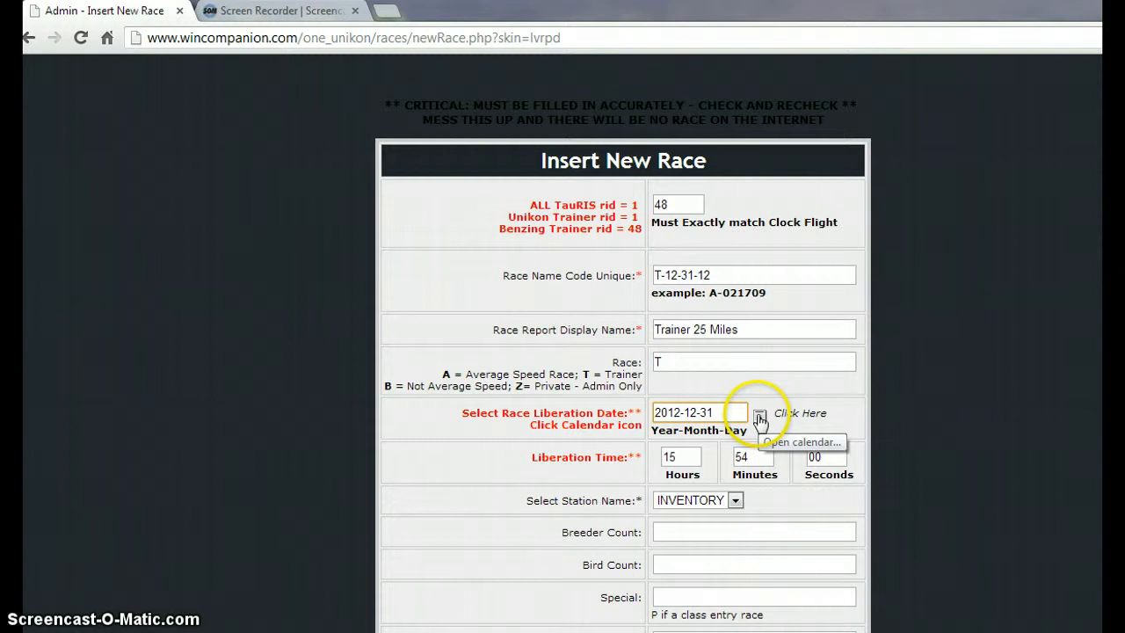
pyautogui.click(679, 409)
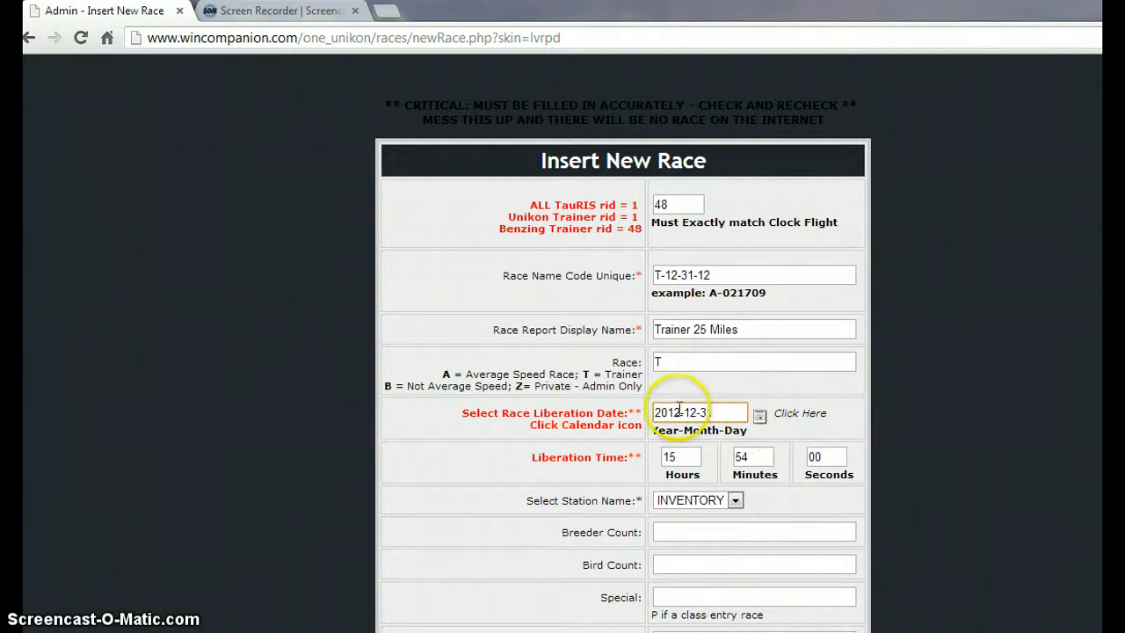
# Step: Set the liberation time to 09:00:00 and choose 25 Miles as the station
pyautogui.doubleClick(668, 456)
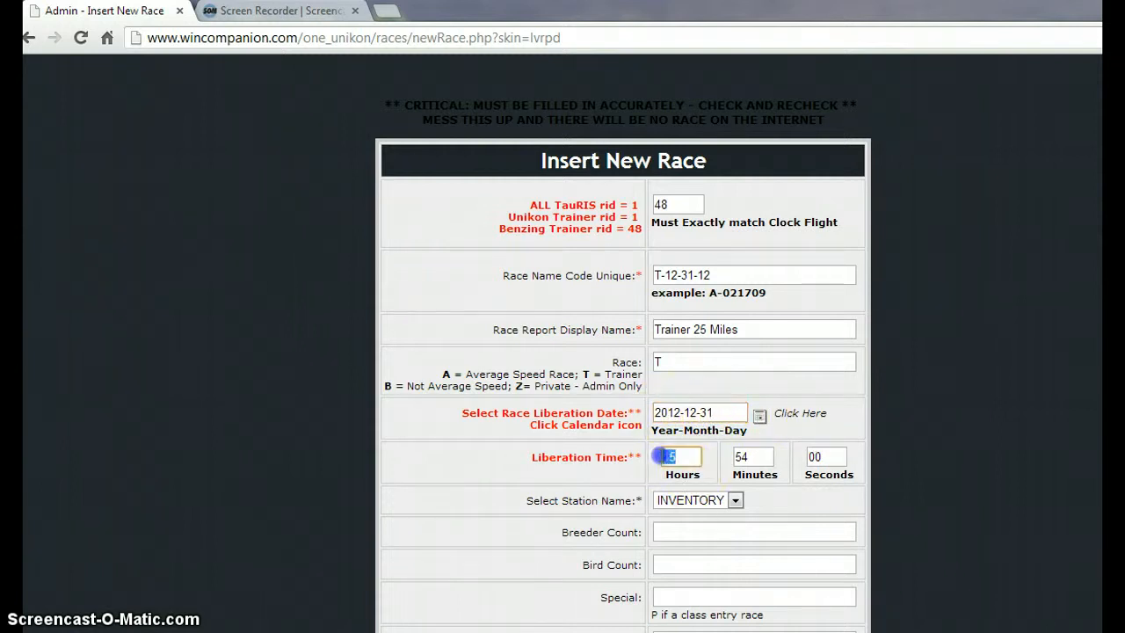
pyautogui.write('09')
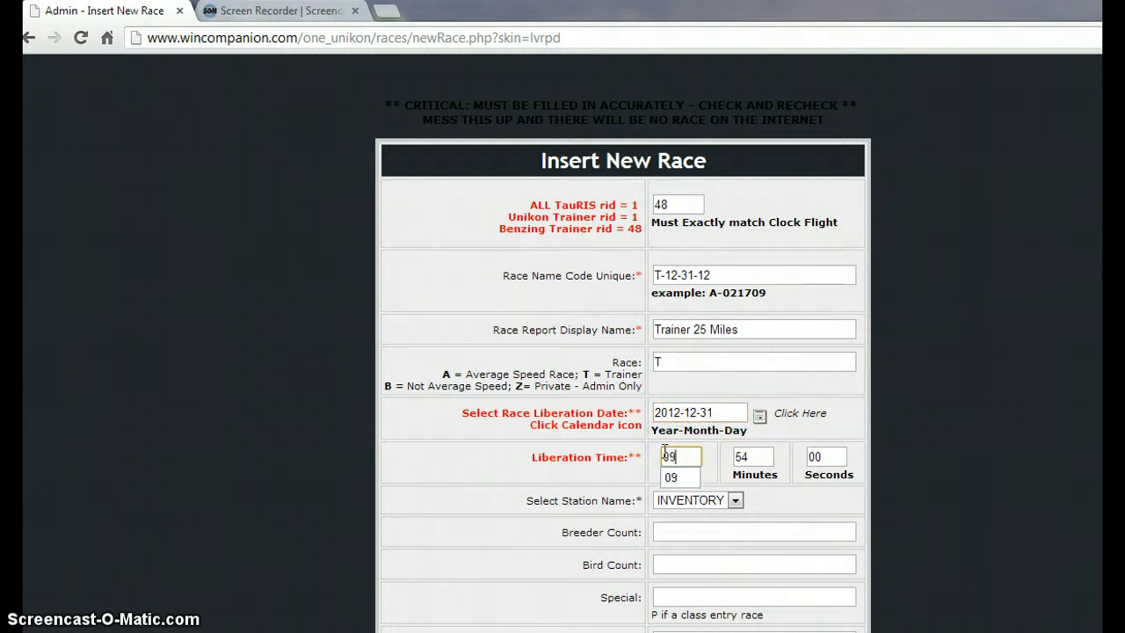
pyautogui.press('Tab')
pyautogui.write('00')
pyautogui.press('Tab')
pyautogui.press('Tab')
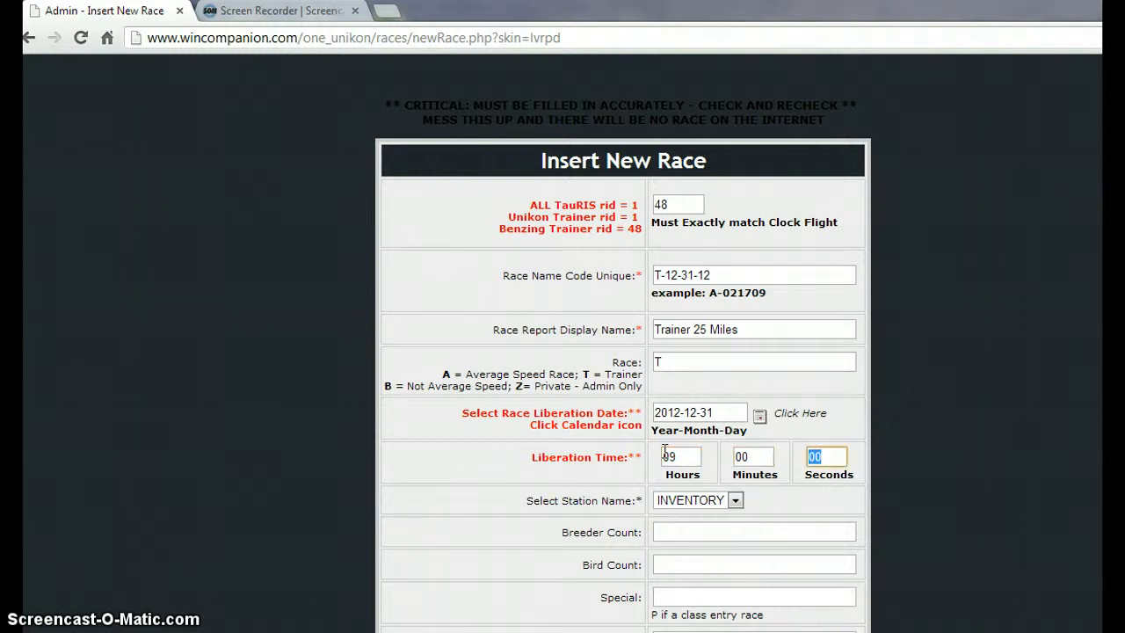
pyautogui.click(737, 501)
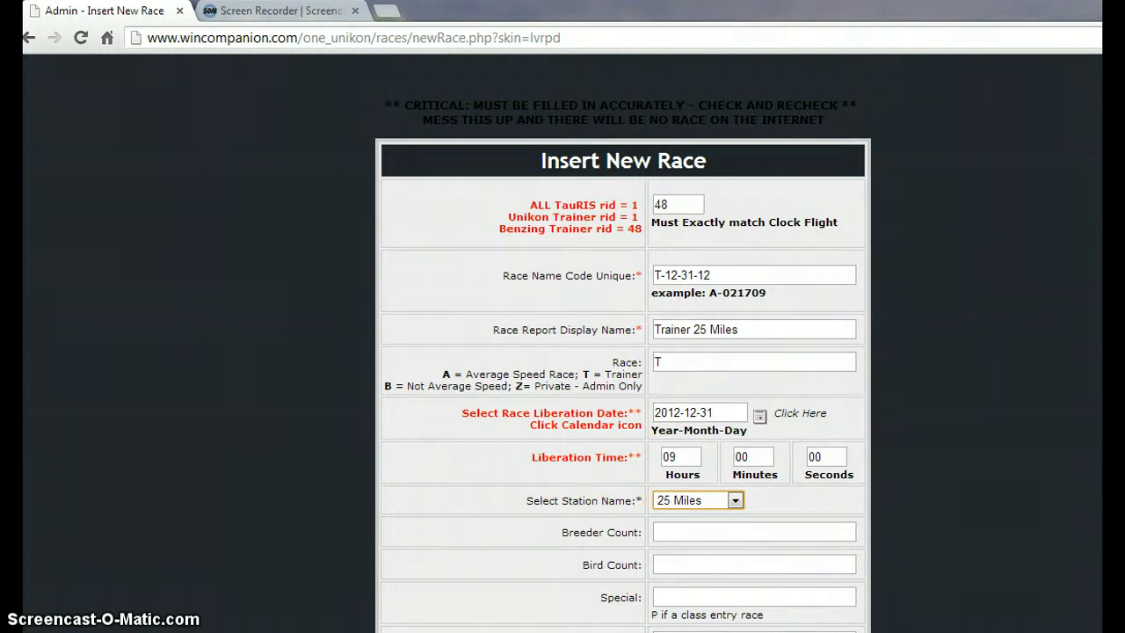
# Step: Enable emailing the breeder upon birds' arrival and submit the new race
pyautogui.scroll(-4, 623, 352)
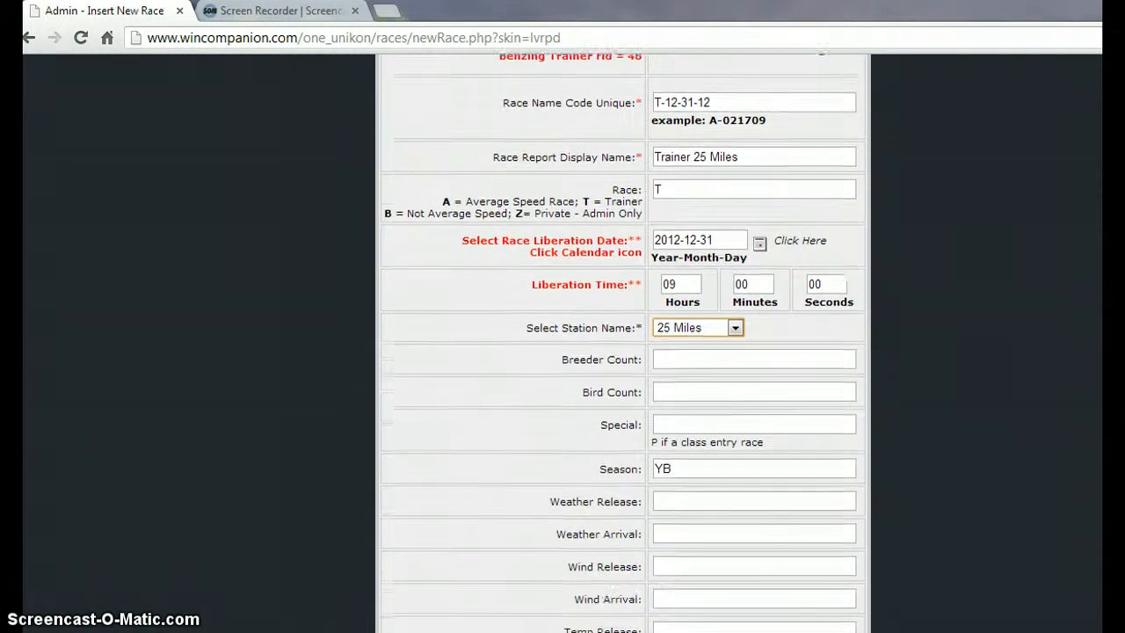
pyautogui.scroll(-10, 623, 352)
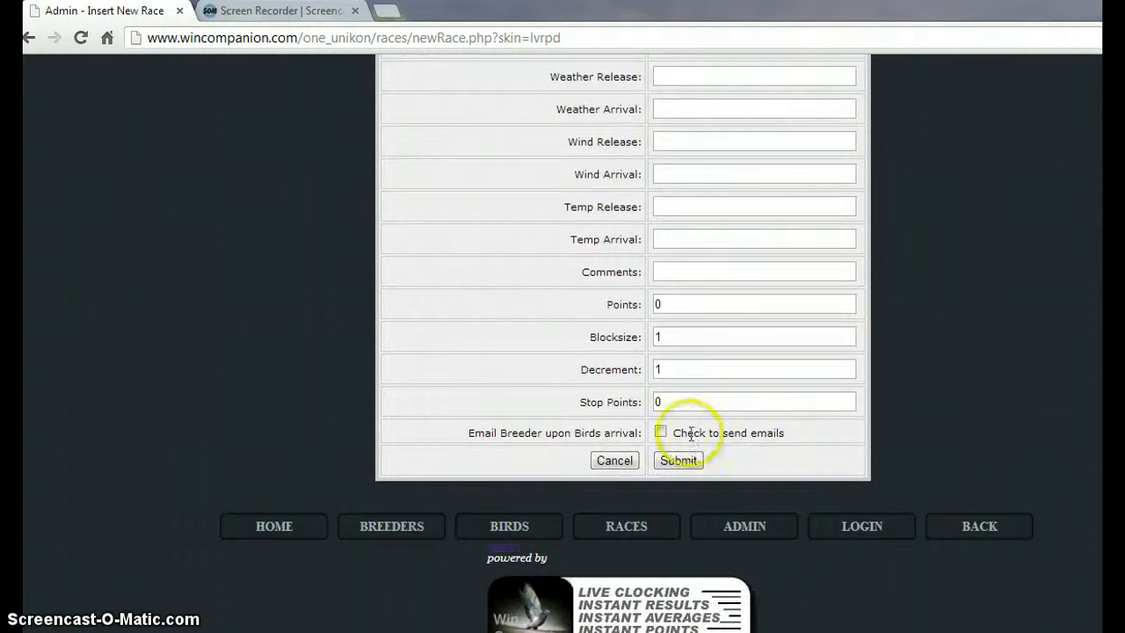
pyautogui.click(660, 433)
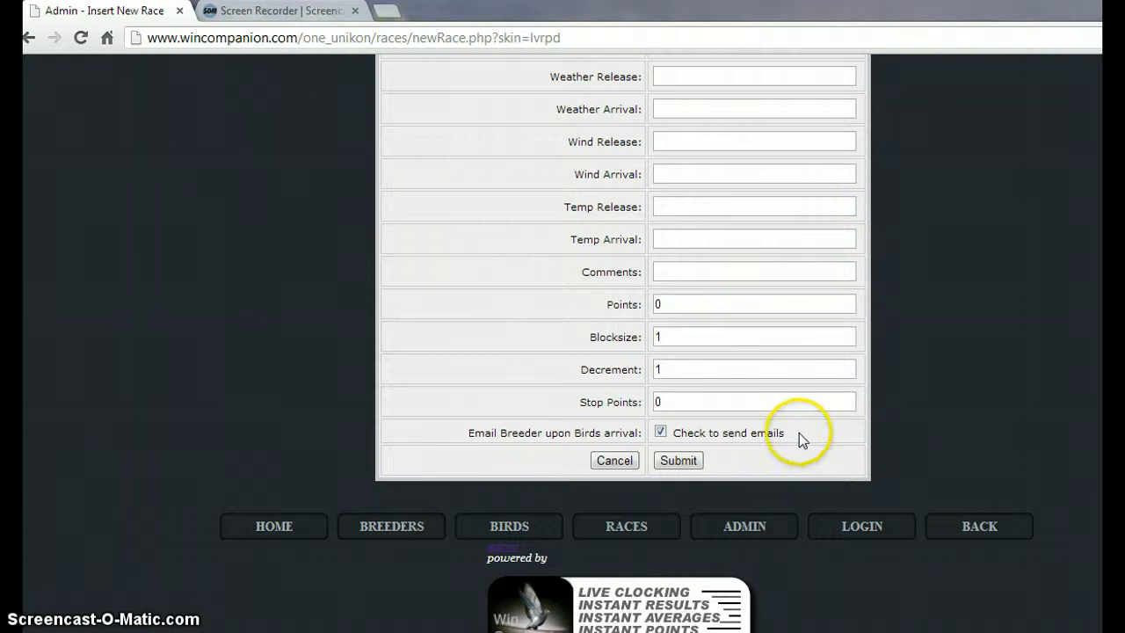
pyautogui.click(678, 460)
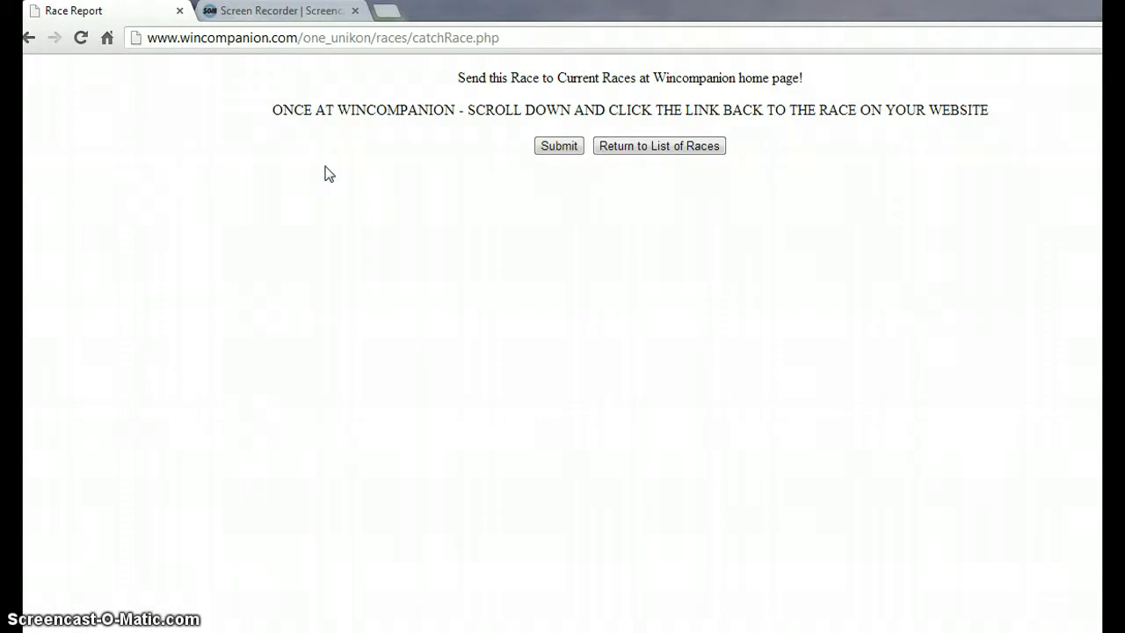
# Step: Return to the list of races and open the administration list of all races and training
pyautogui.click(658, 146)
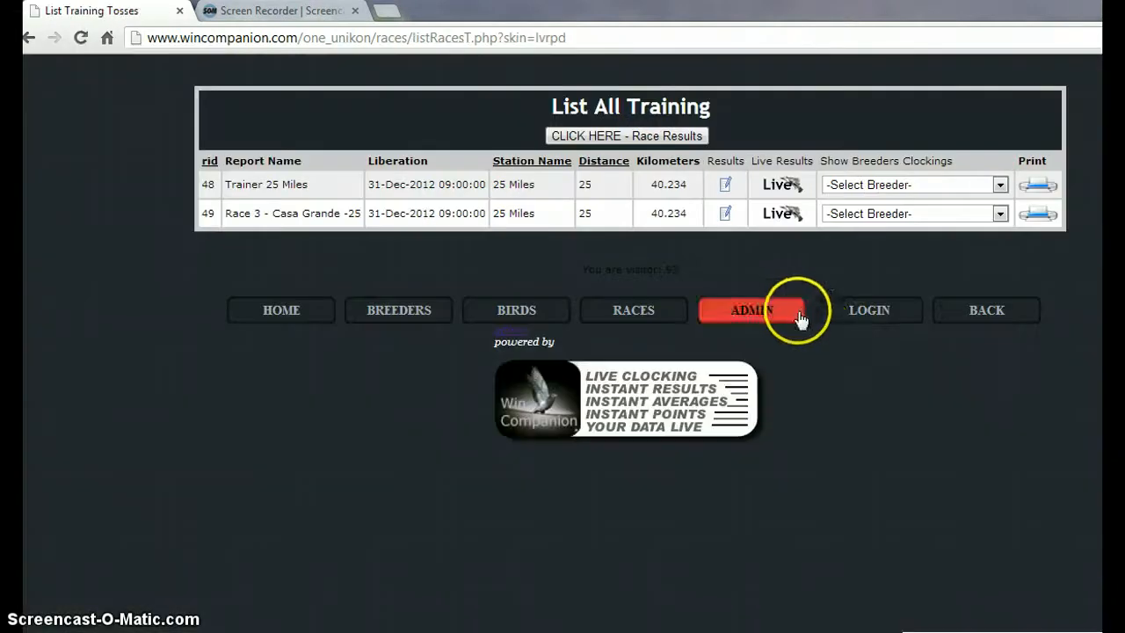
pyautogui.click(749, 310)
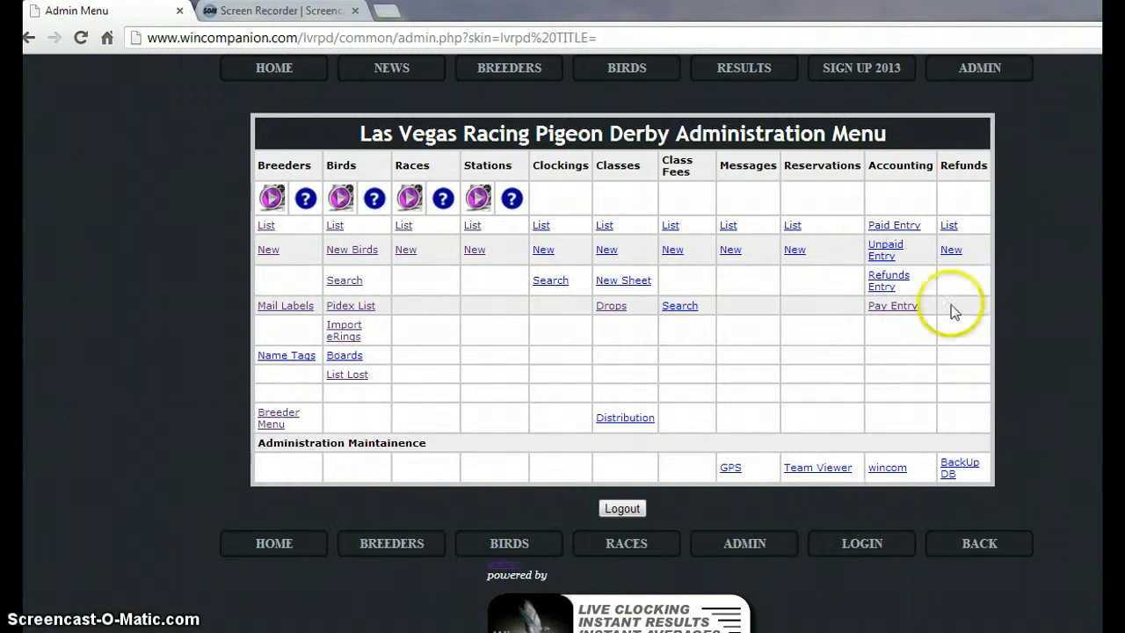
pyautogui.click(402, 226)
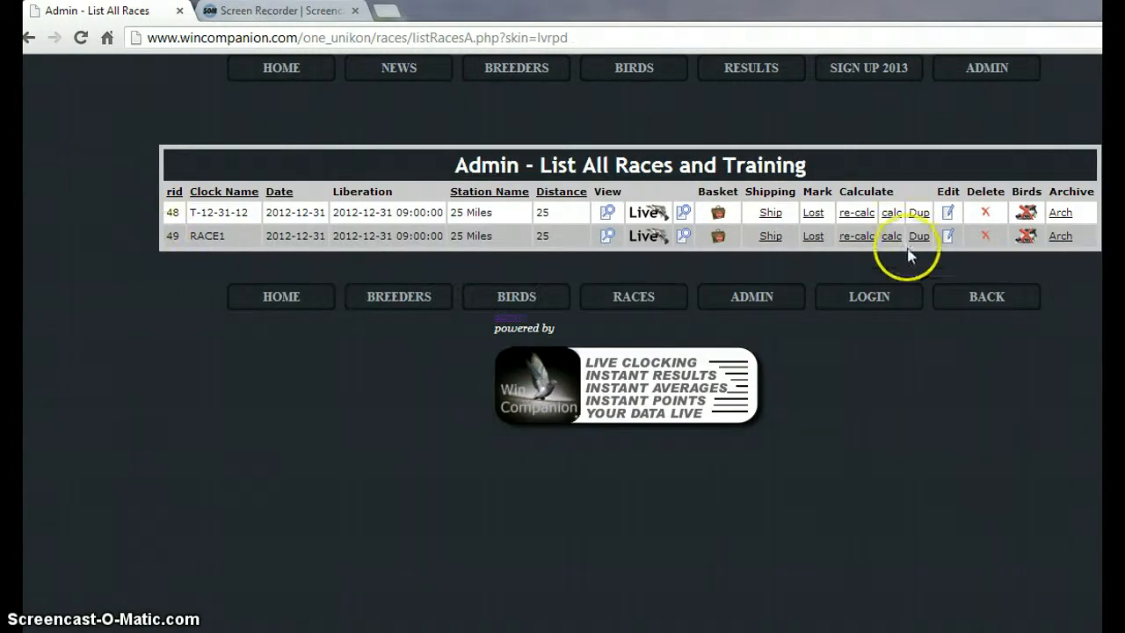
# Step: Check the race report of RACE1 and delete that race from the administration list
pyautogui.click(605, 235)
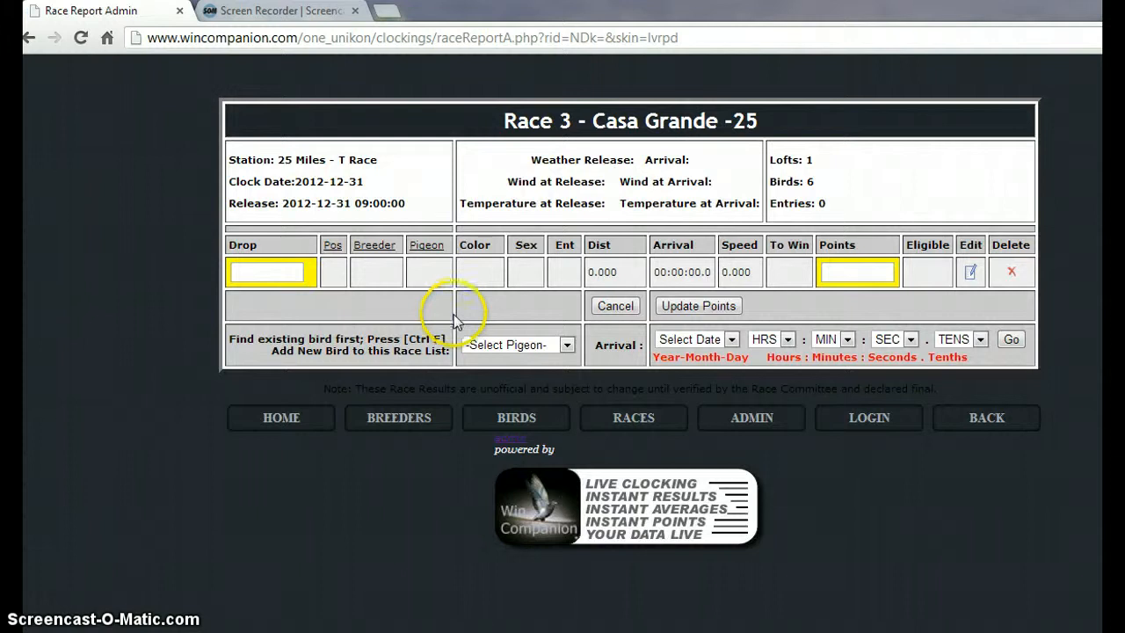
pyautogui.click(28, 38)
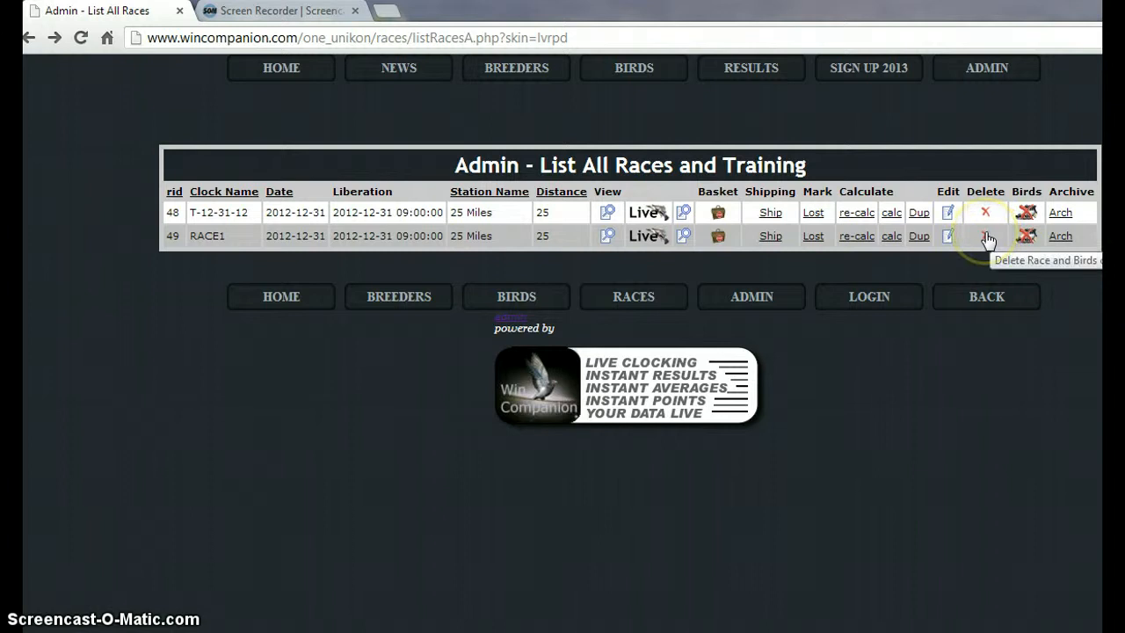
pyautogui.click(987, 238)
pyautogui.click(650, 358)
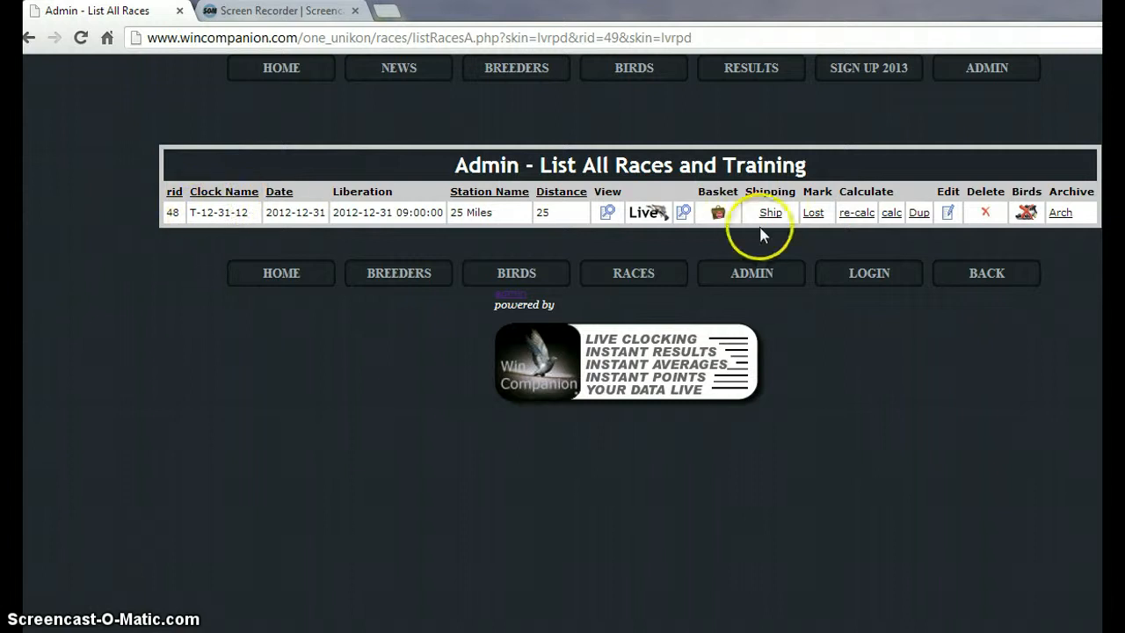
# Step: Open race T-12-31-12 for editing and set both its release and arrival weather to Clear
pyautogui.click(947, 212)
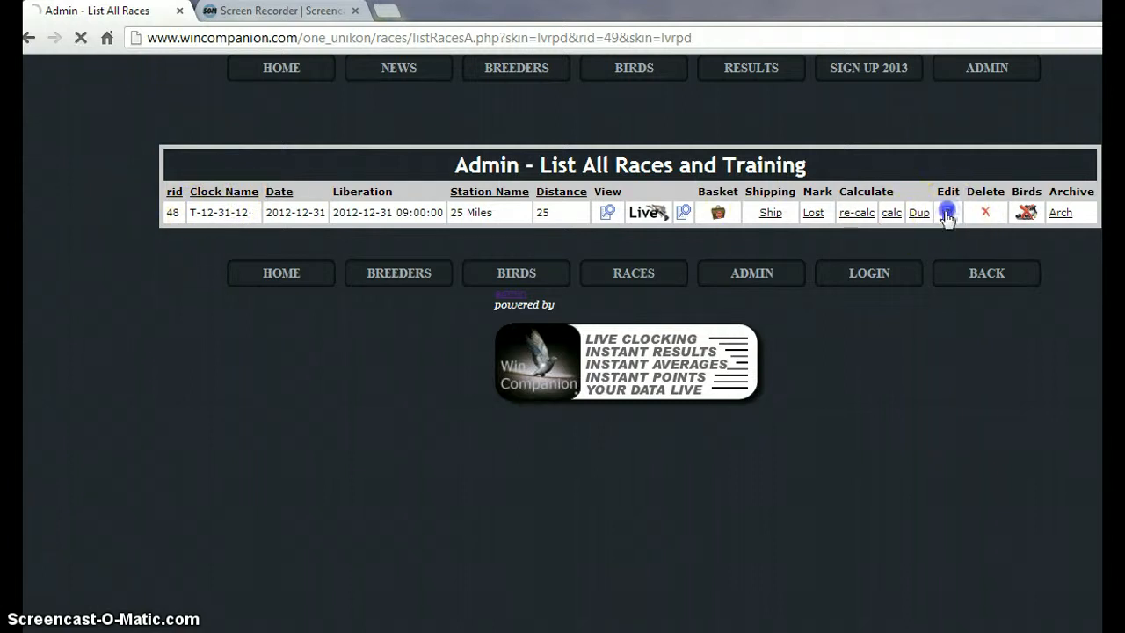
pyautogui.click(846, 140)
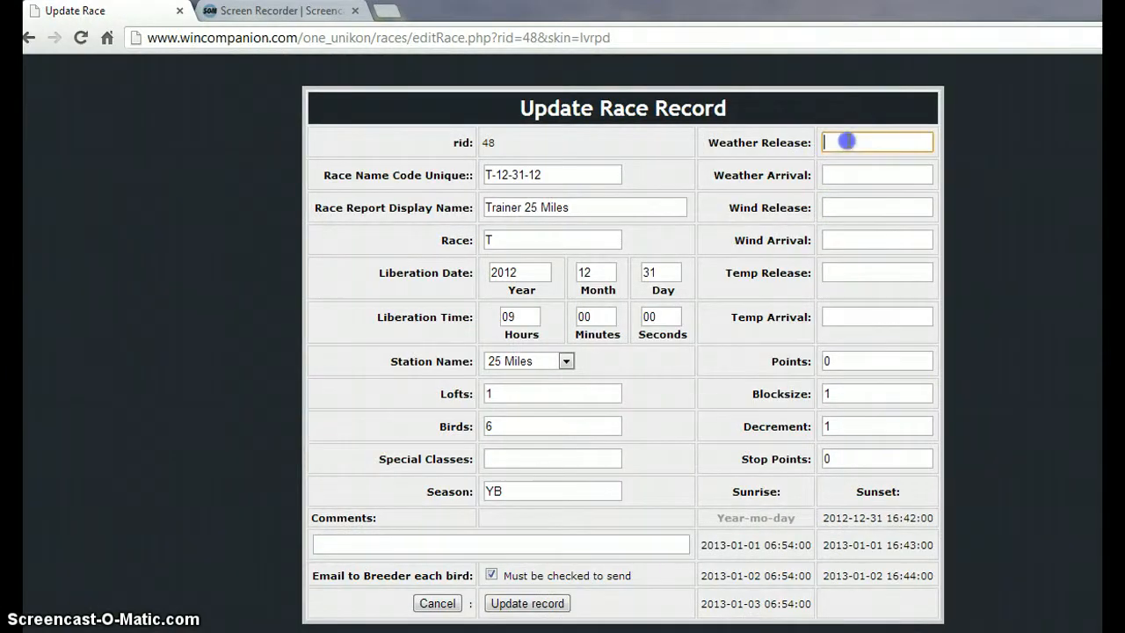
pyautogui.write('C')
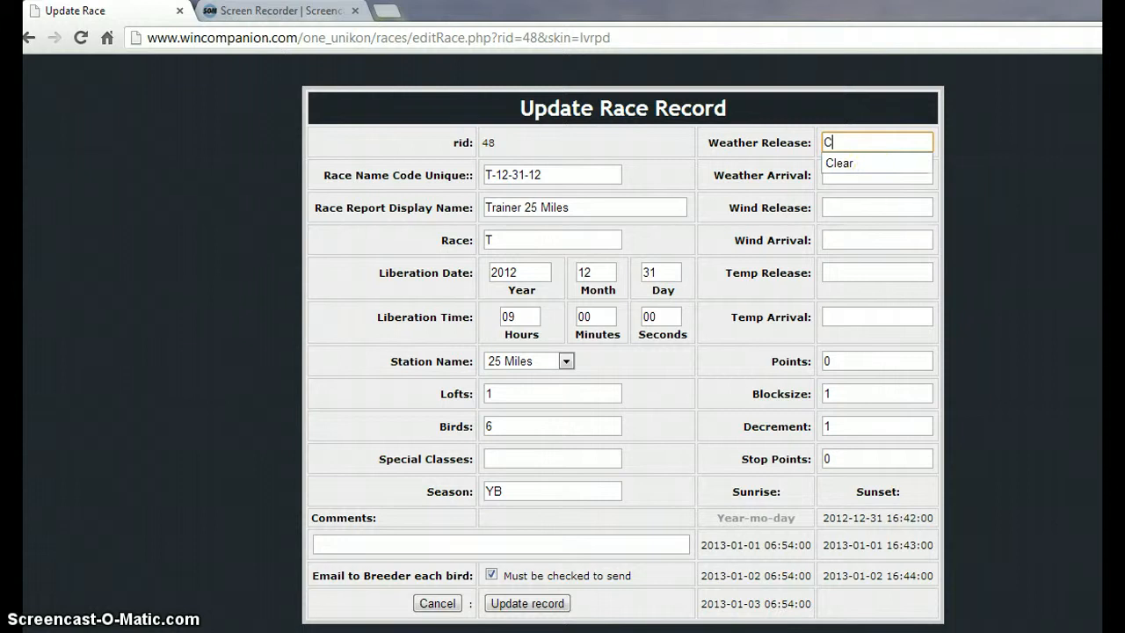
pyautogui.click(858, 169)
pyautogui.click(854, 176)
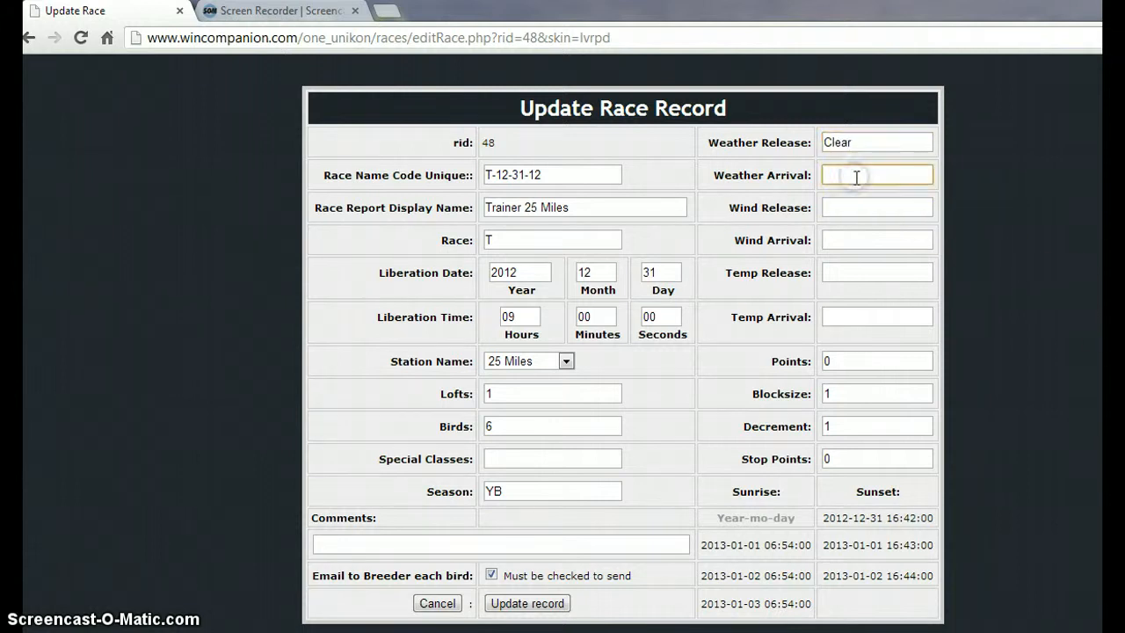
pyautogui.write('C')
pyautogui.click(840, 193)
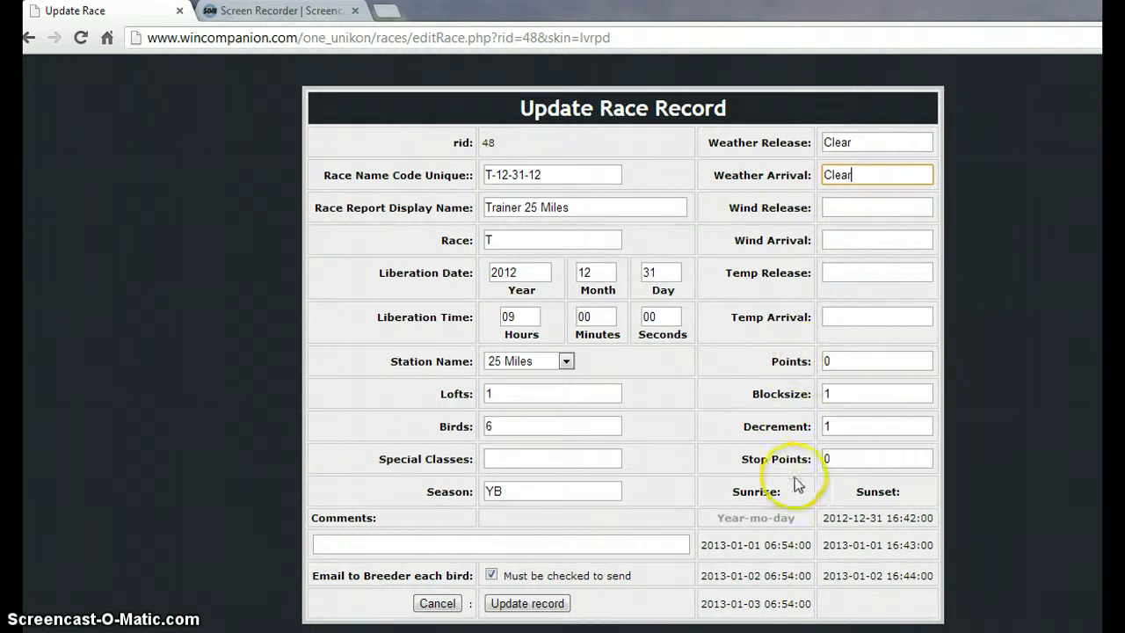
# Step: Set the race's points to 100 and turn off emailing the breeder for each bird
pyautogui.doubleClick(826, 360)
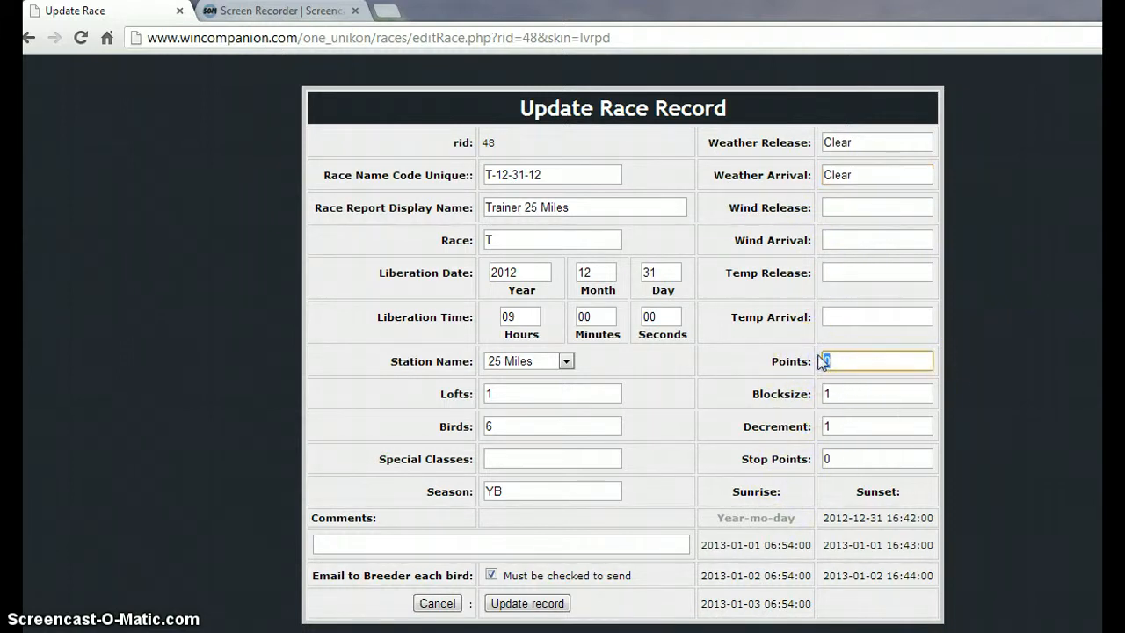
pyautogui.write('100')
pyautogui.click(844, 364)
pyautogui.scroll(-2, 1030, 359)
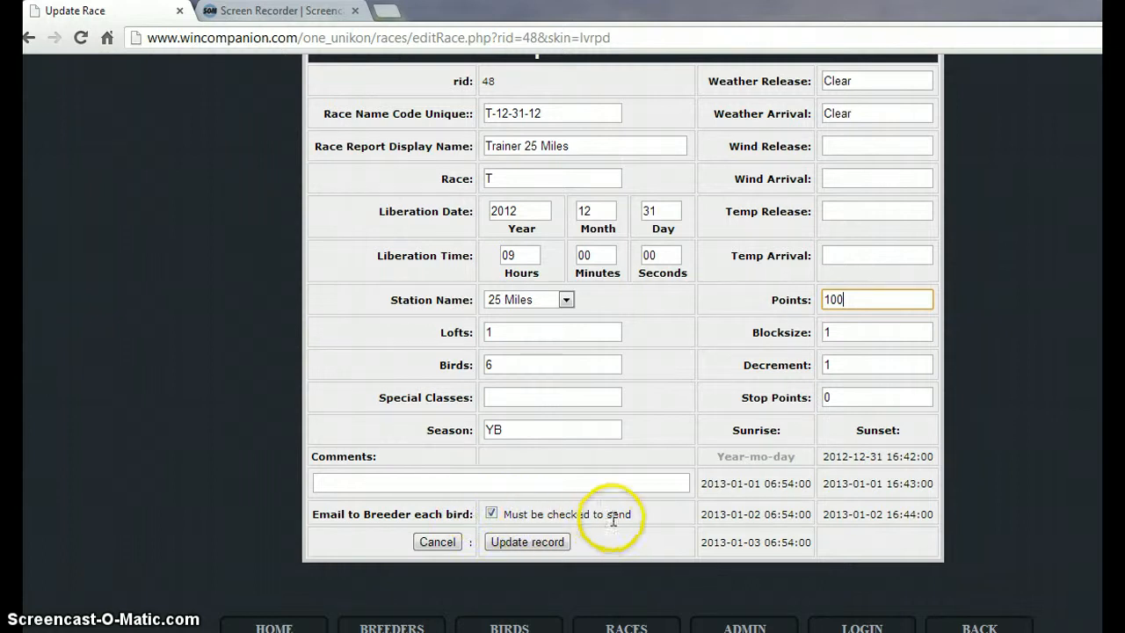
pyautogui.click(490, 514)
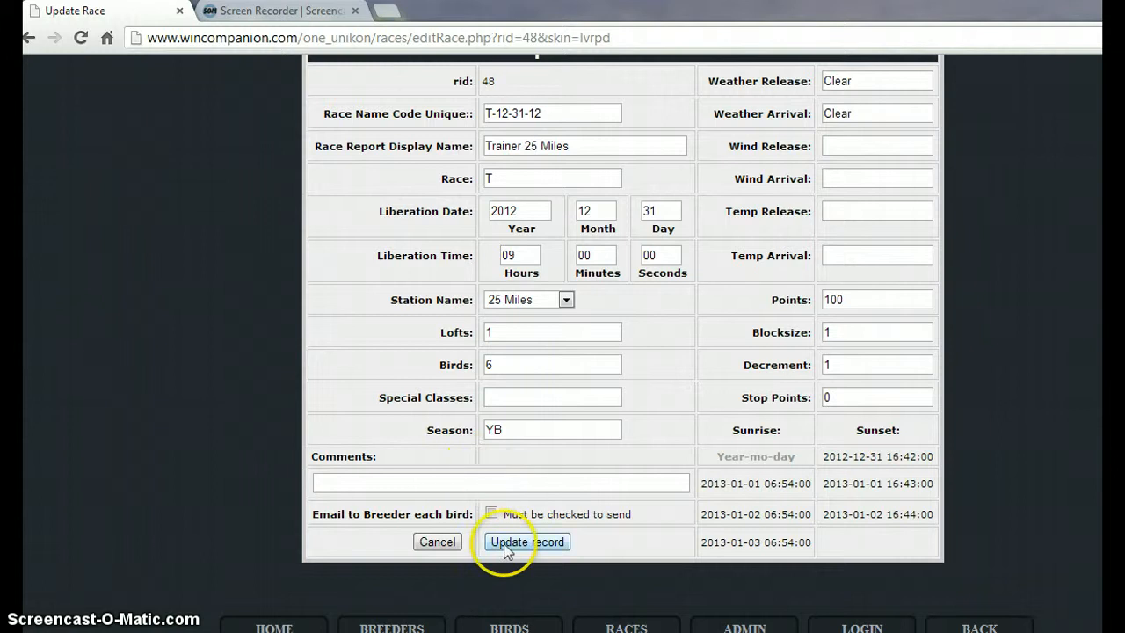
# Step: Set the race's number of birds to 5 and save the updated race record
pyautogui.moveTo(502, 365); pyautogui.dragTo(472, 365)
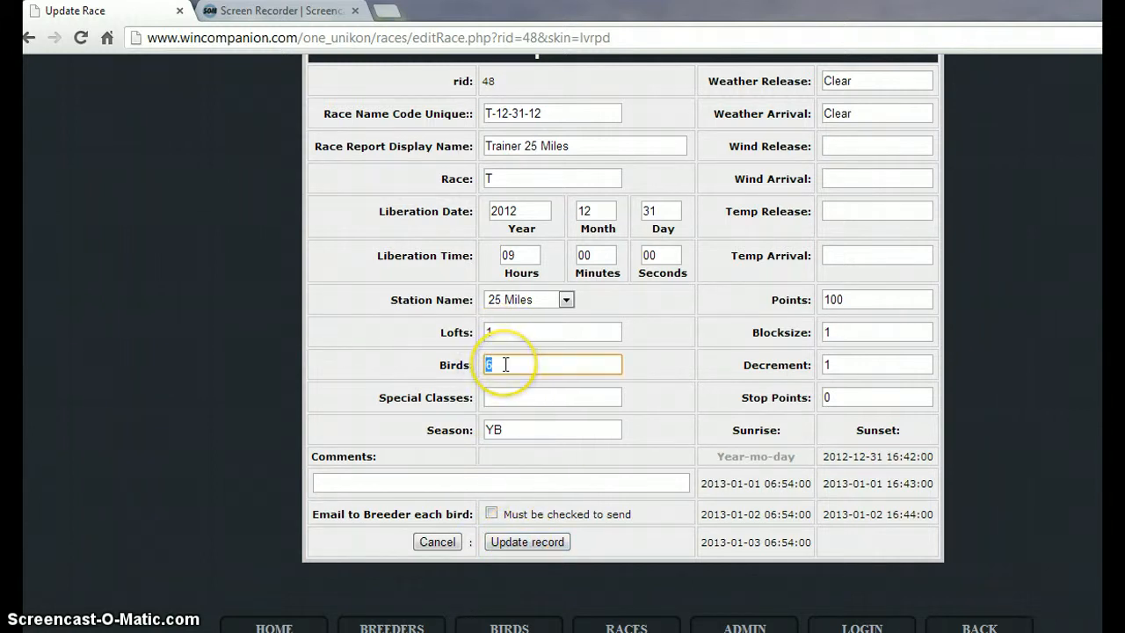
pyautogui.click(494, 334)
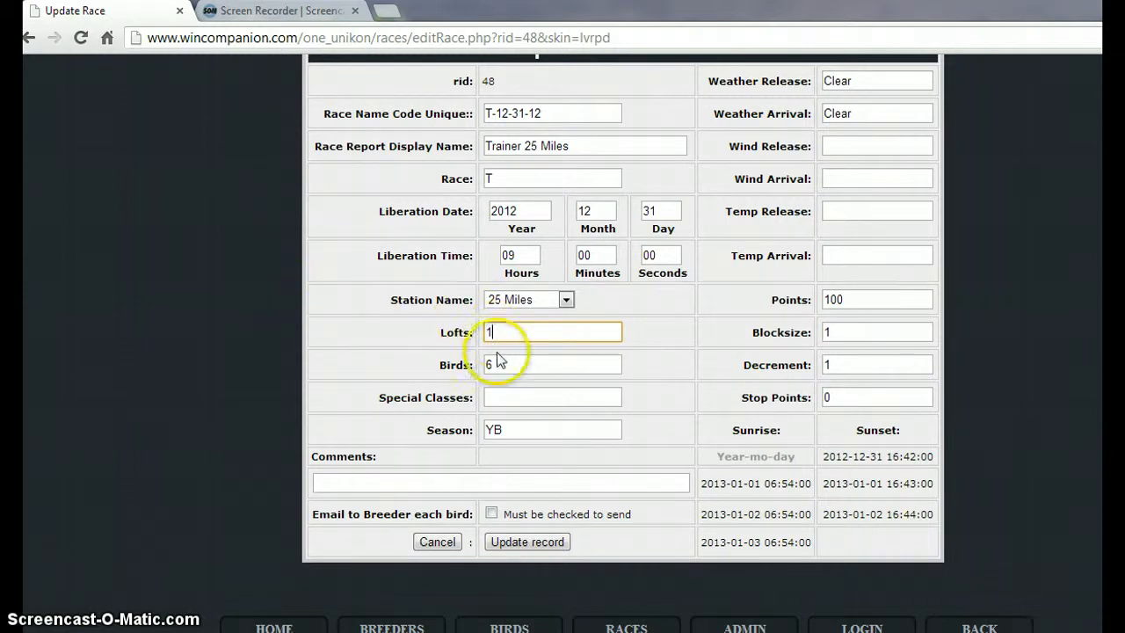
pyautogui.moveTo(495, 360); pyautogui.dragTo(486, 362)
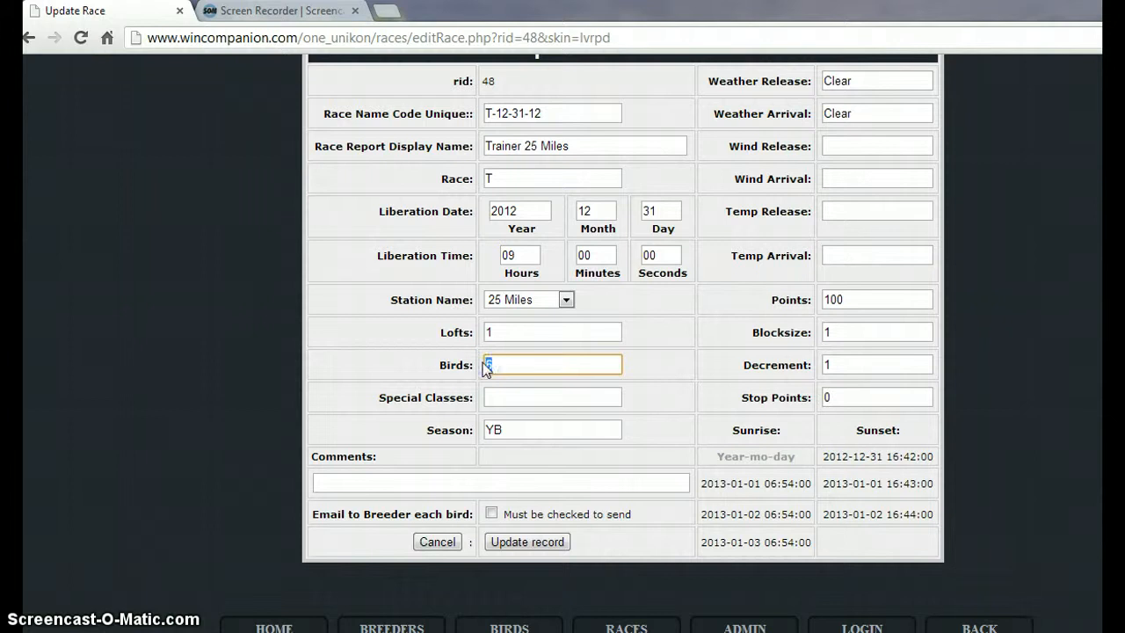
pyautogui.write('5')
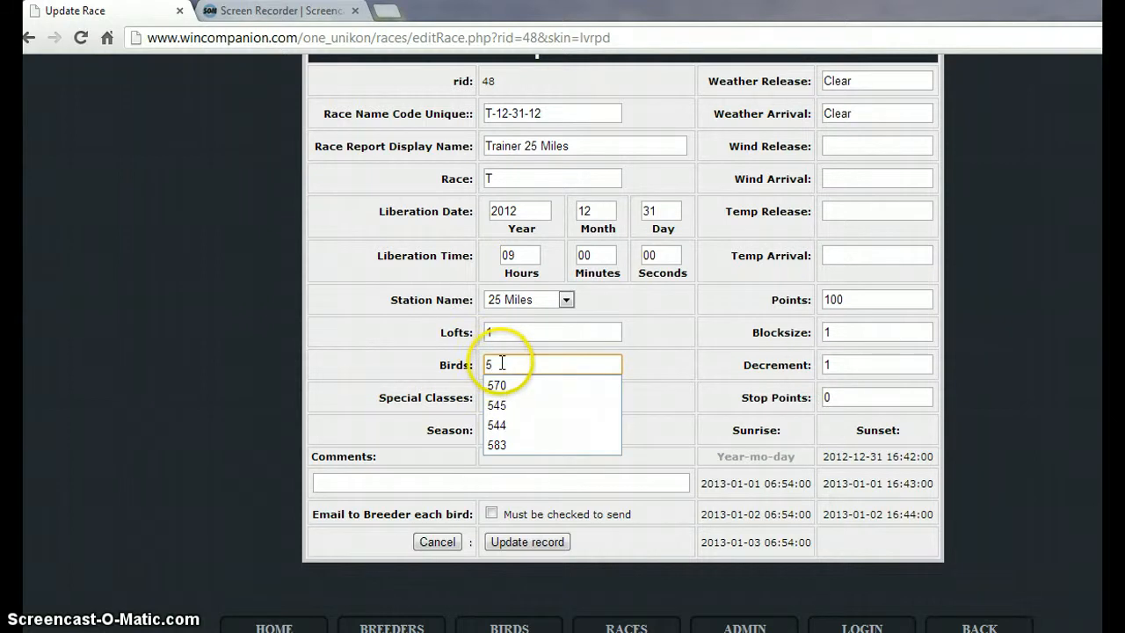
pyautogui.press('Tab')
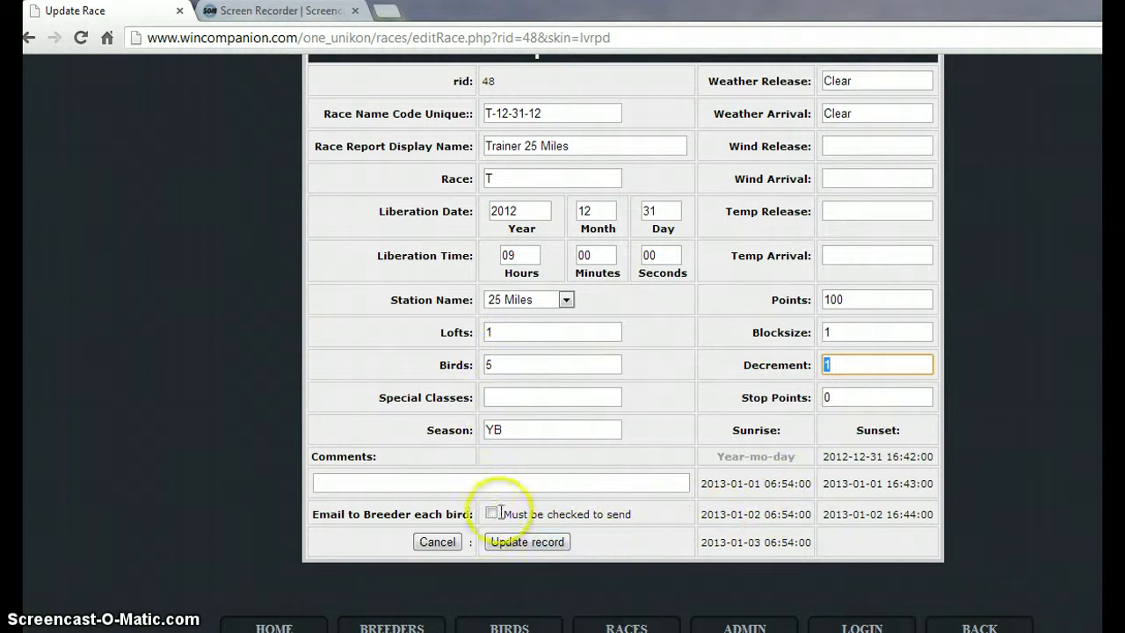
pyautogui.click(525, 542)
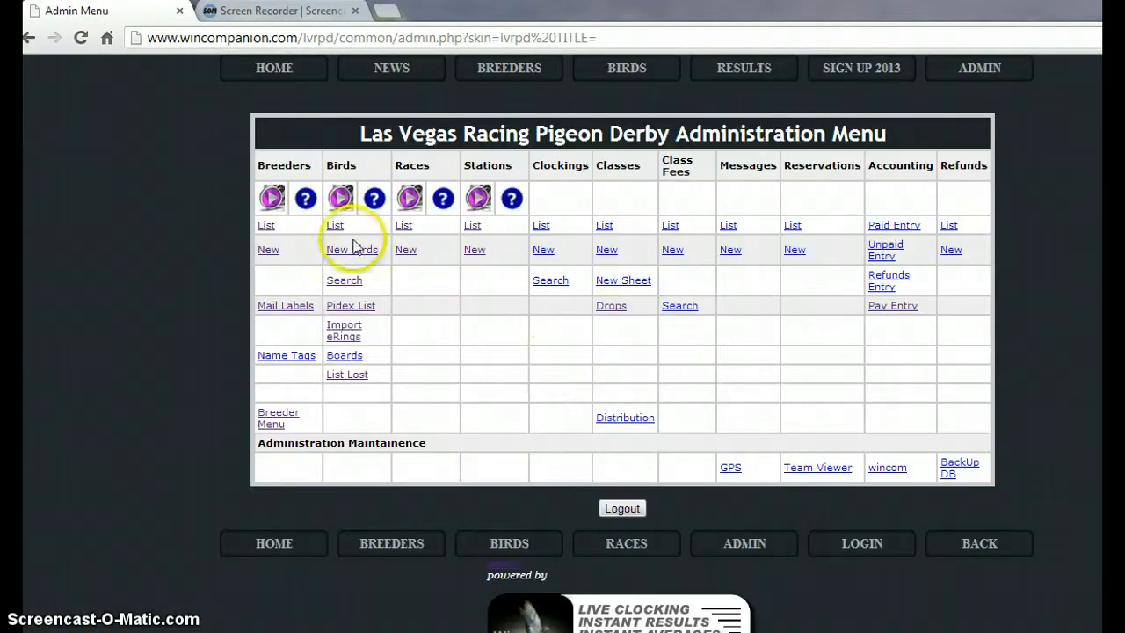
# Step: Check the race report of T-12-31-12 from the administration race list and return to that list
pyautogui.click(403, 227)
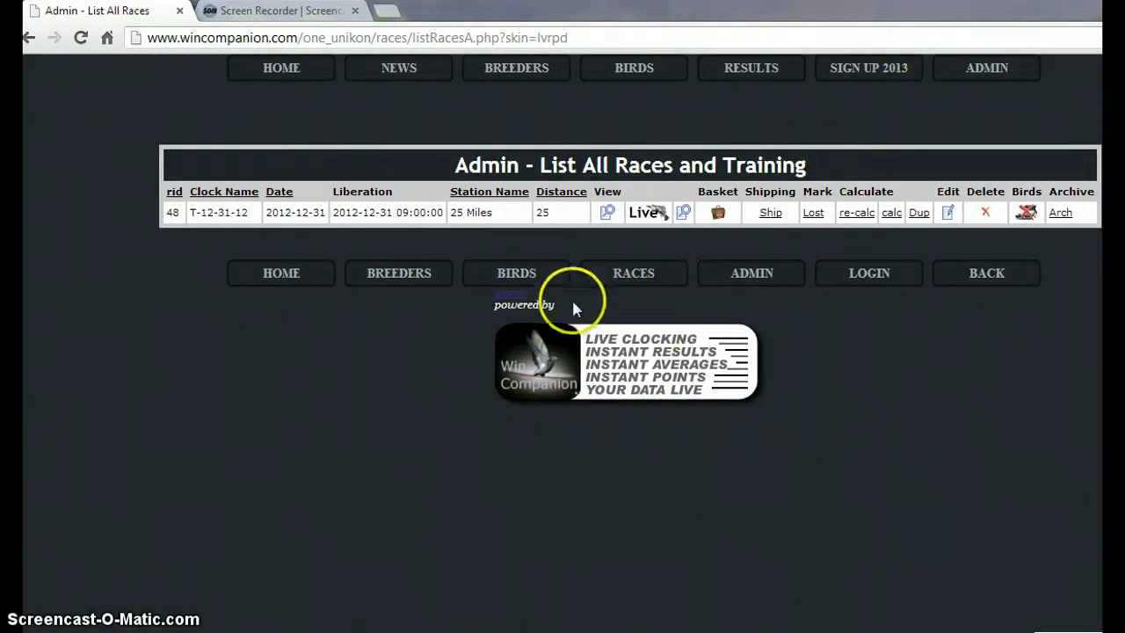
pyautogui.click(607, 212)
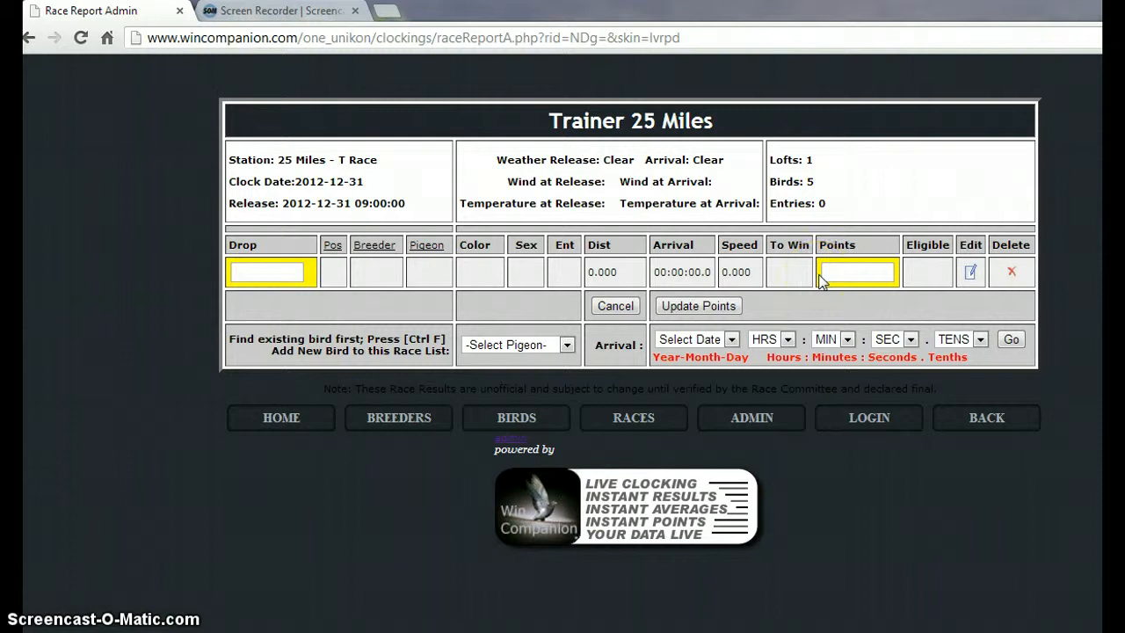
pyautogui.click(775, 419)
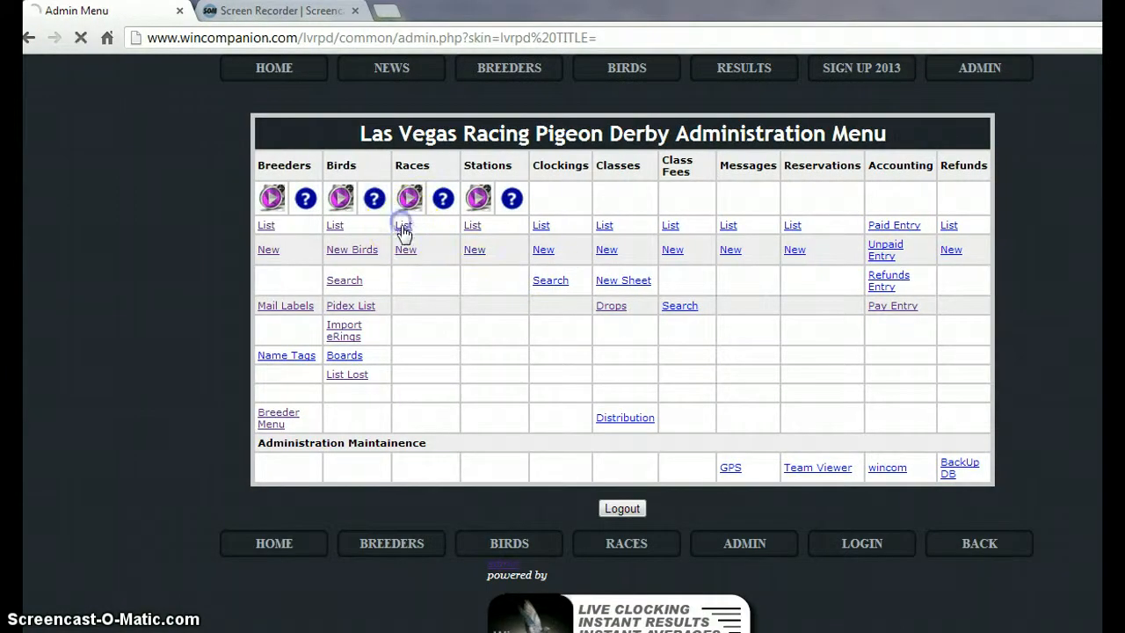
pyautogui.click(403, 226)
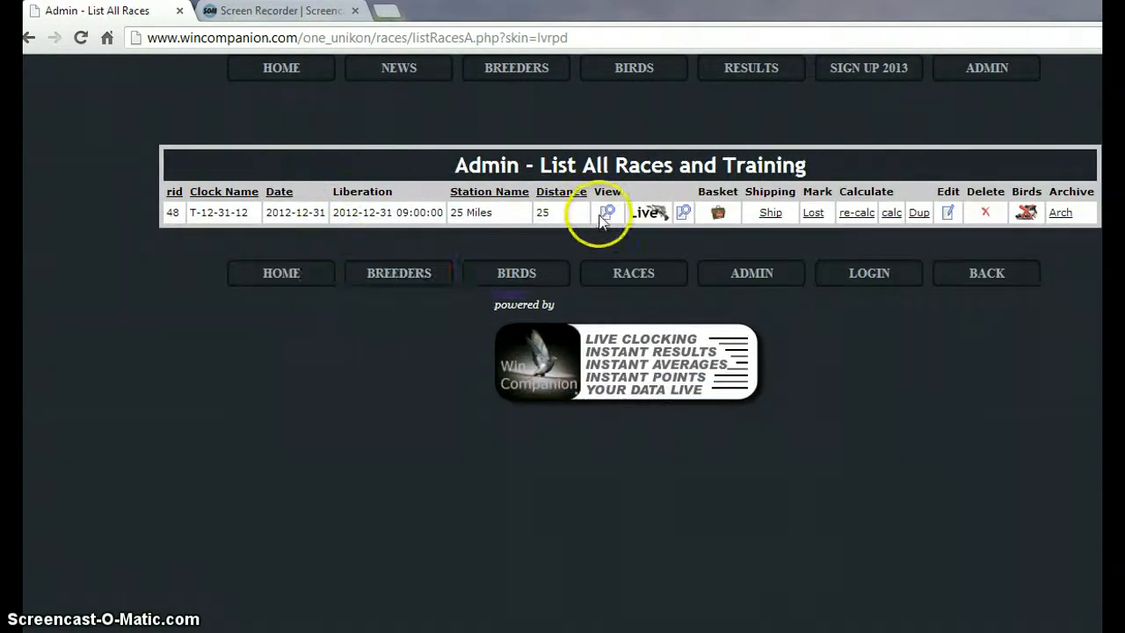
# Step: Create the basket list of eligible birds for race T-12-31-12 and return to the administration race list
pyautogui.click(718, 213)
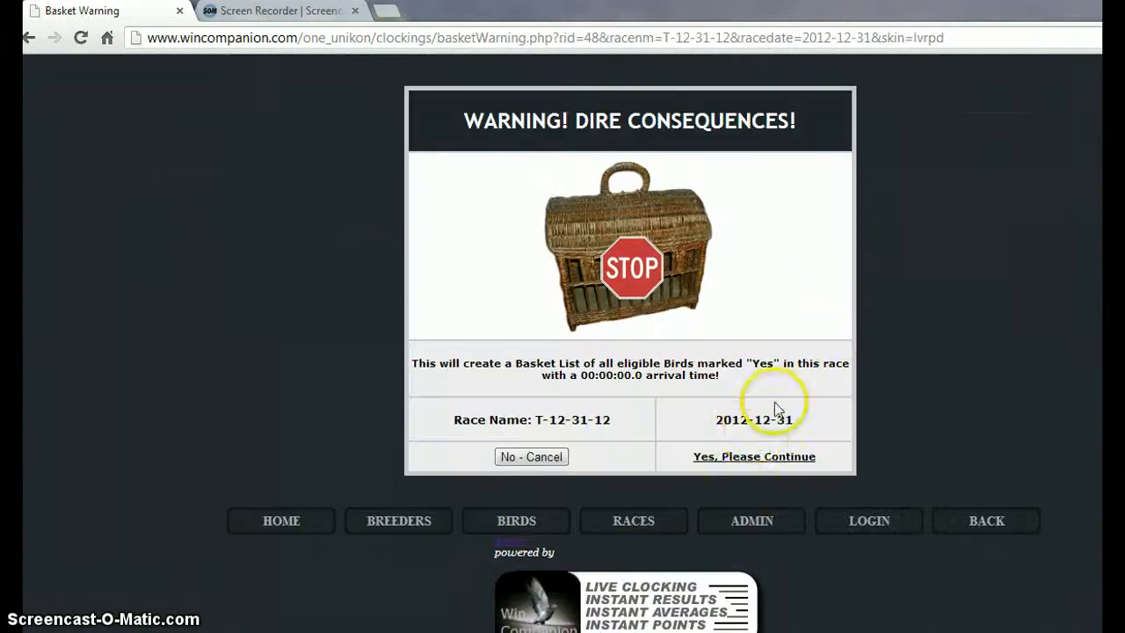
pyautogui.click(749, 459)
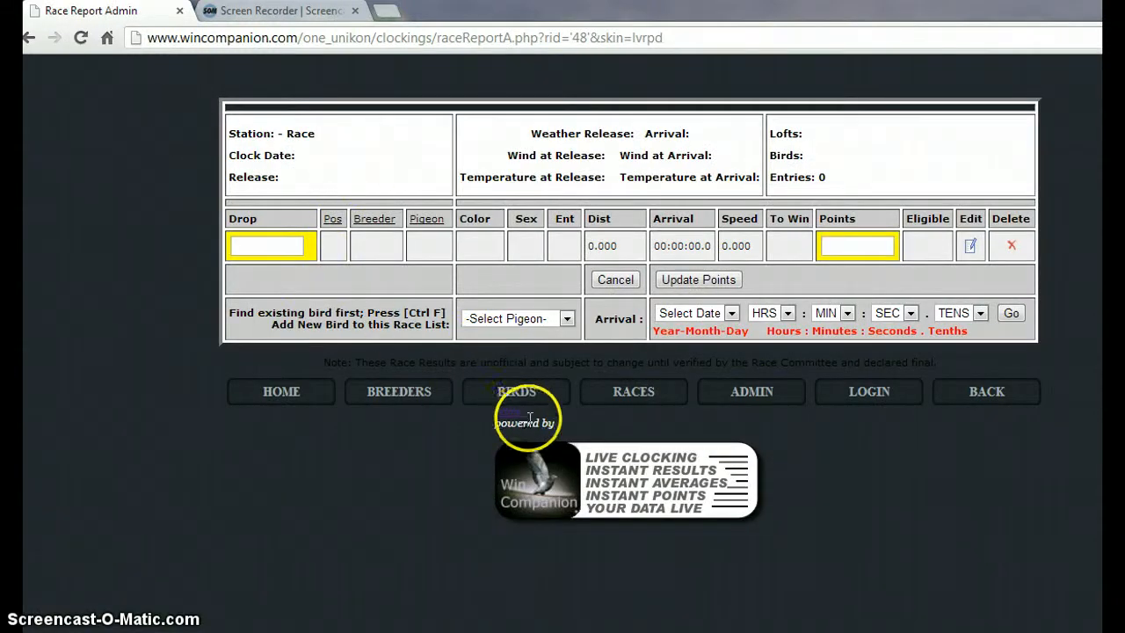
pyautogui.click(752, 392)
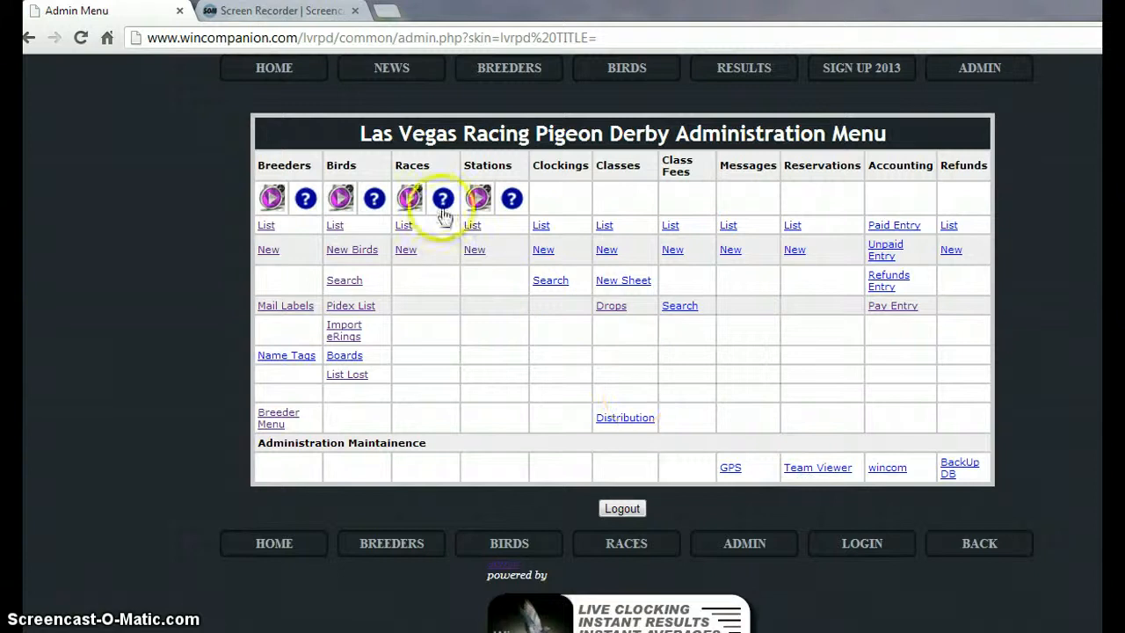
pyautogui.click(404, 225)
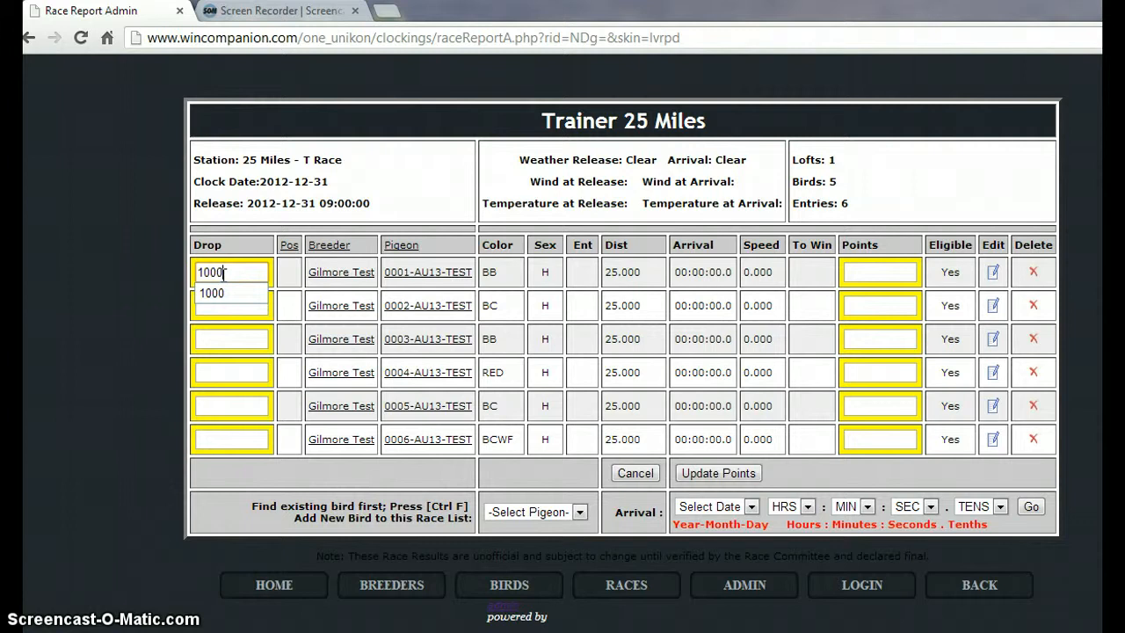
# Step: Fill in drops of 1000 and 900 for the first two pigeons and 1st for the third and fourth
pyautogui.click(234, 309)
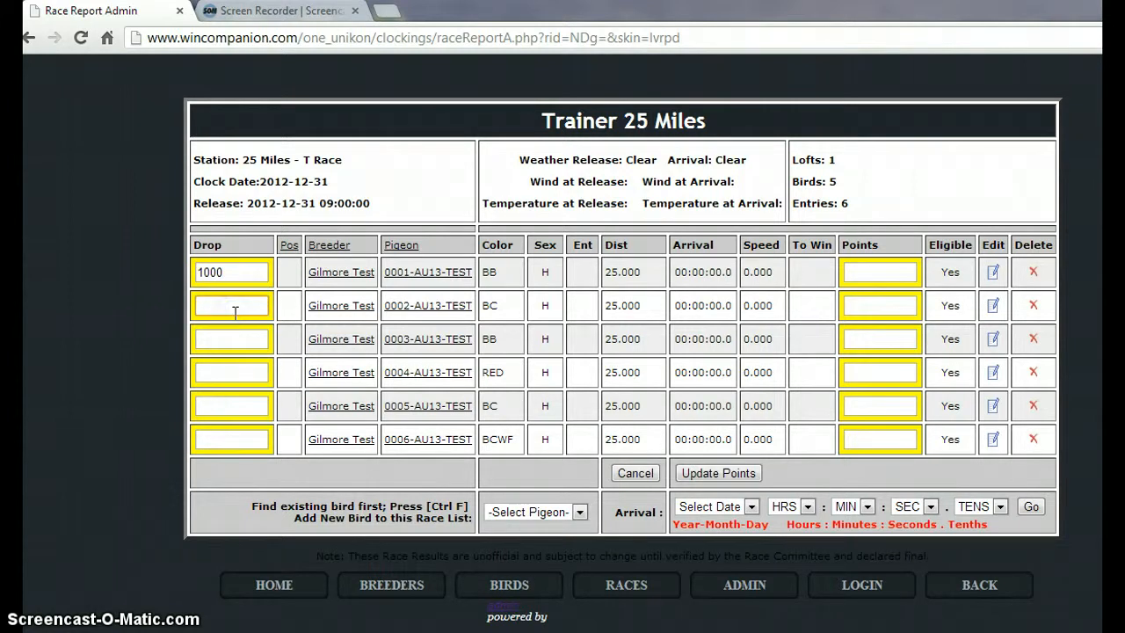
pyautogui.click(227, 327)
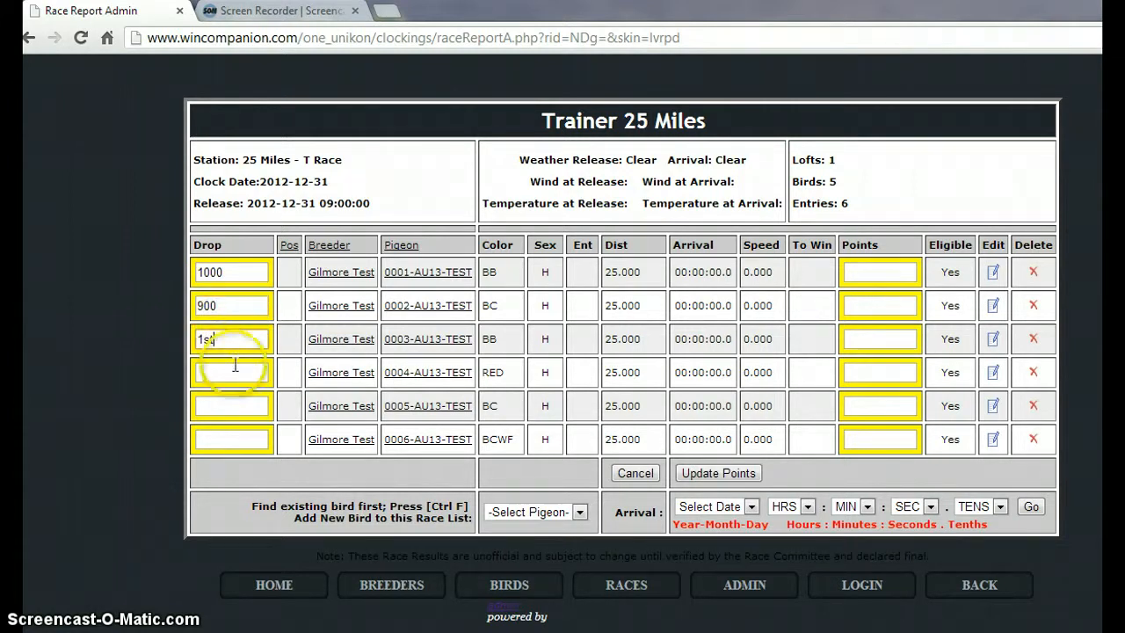
pyautogui.click(234, 364)
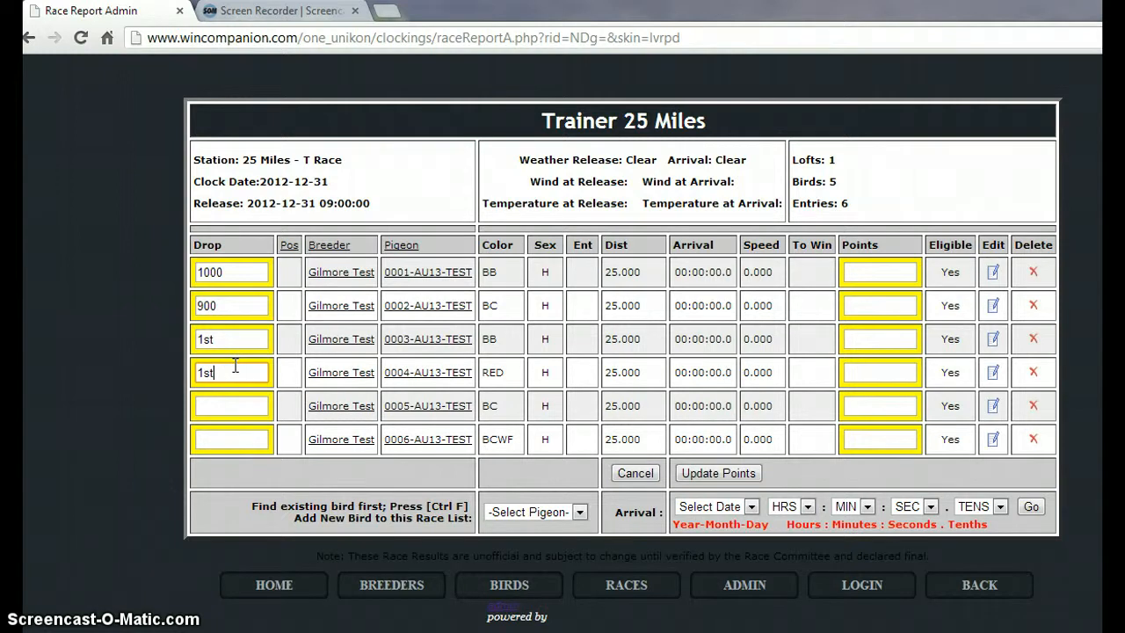
pyautogui.click(872, 274)
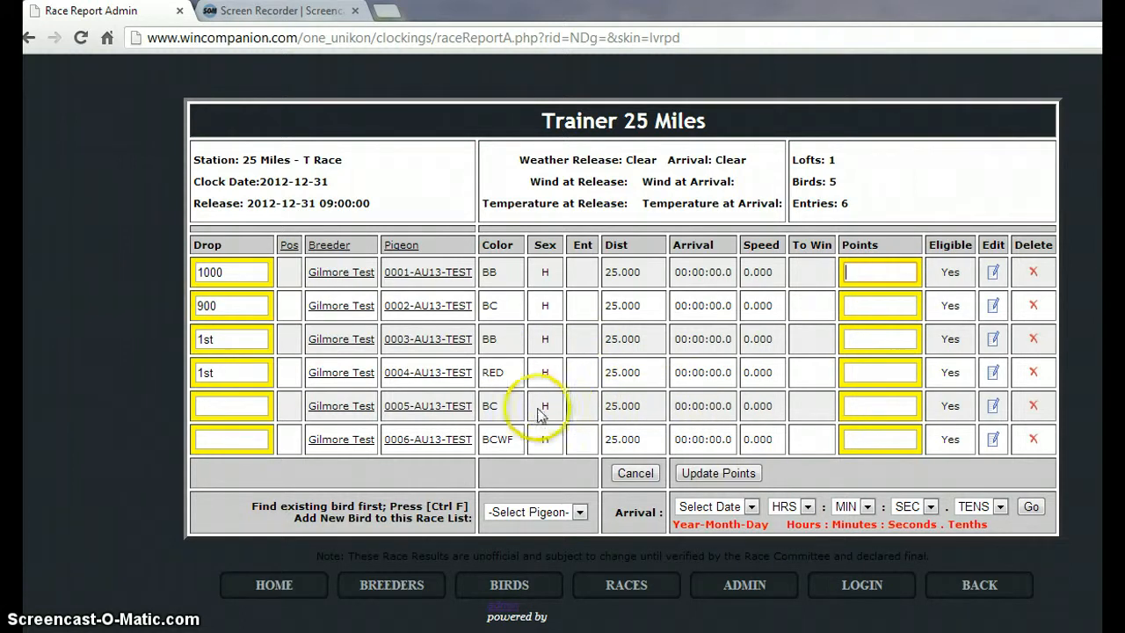
# Step: Examine the clocking record of pigeon 0006-AU13-TEST and cancel out of it without saving
pyautogui.click(993, 439)
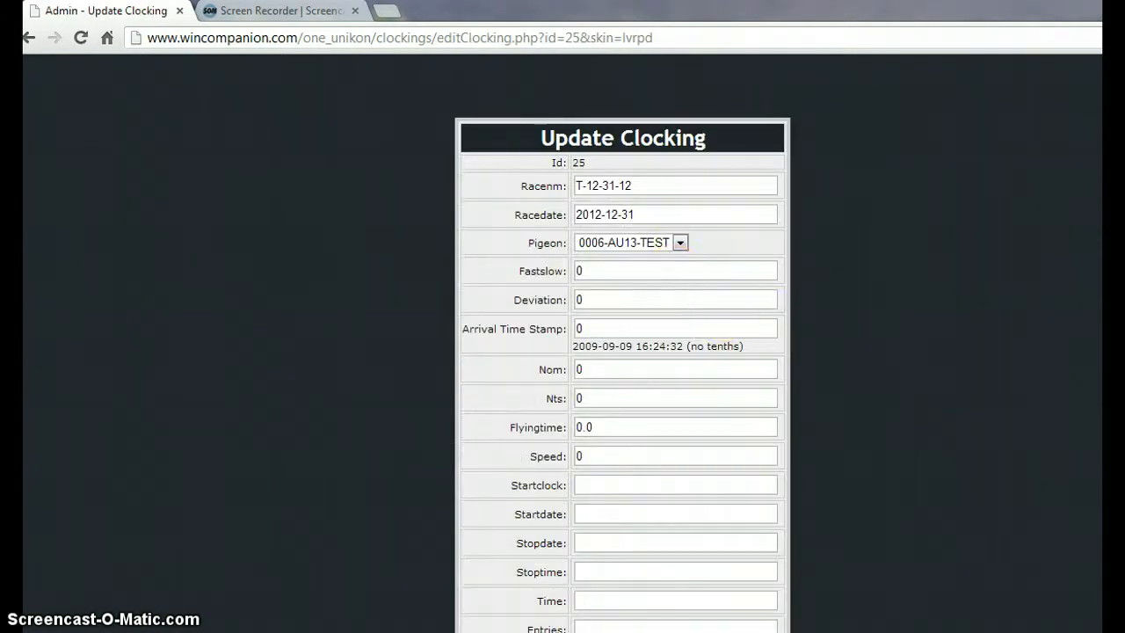
pyautogui.scroll(-5, 622, 351)
pyautogui.scroll(4, 622, 352)
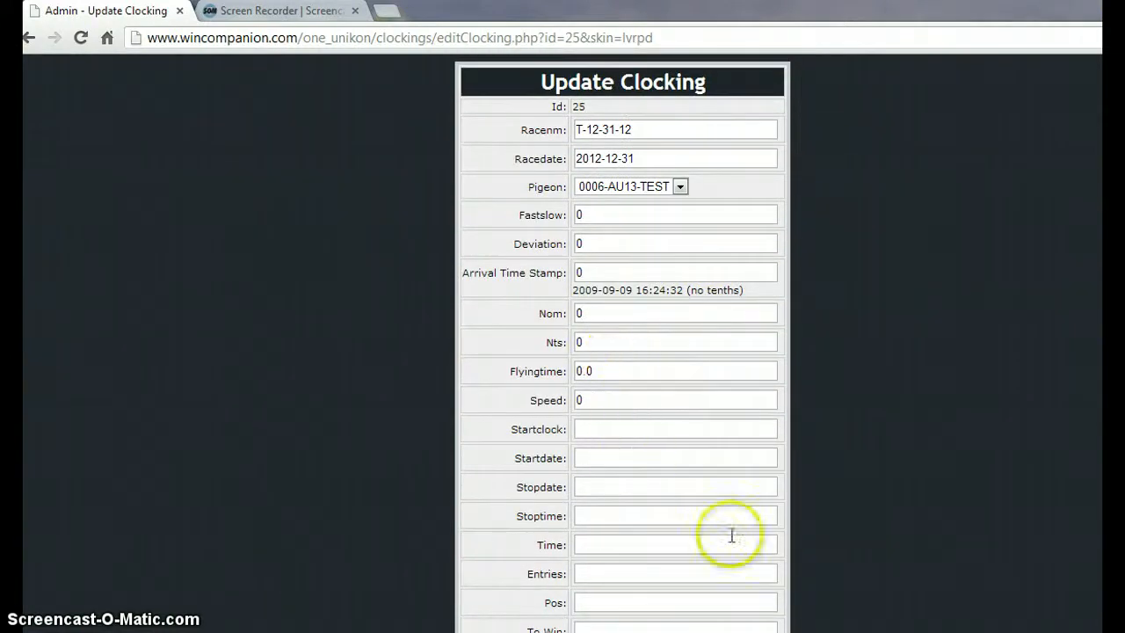
pyautogui.scroll(-4, 623, 351)
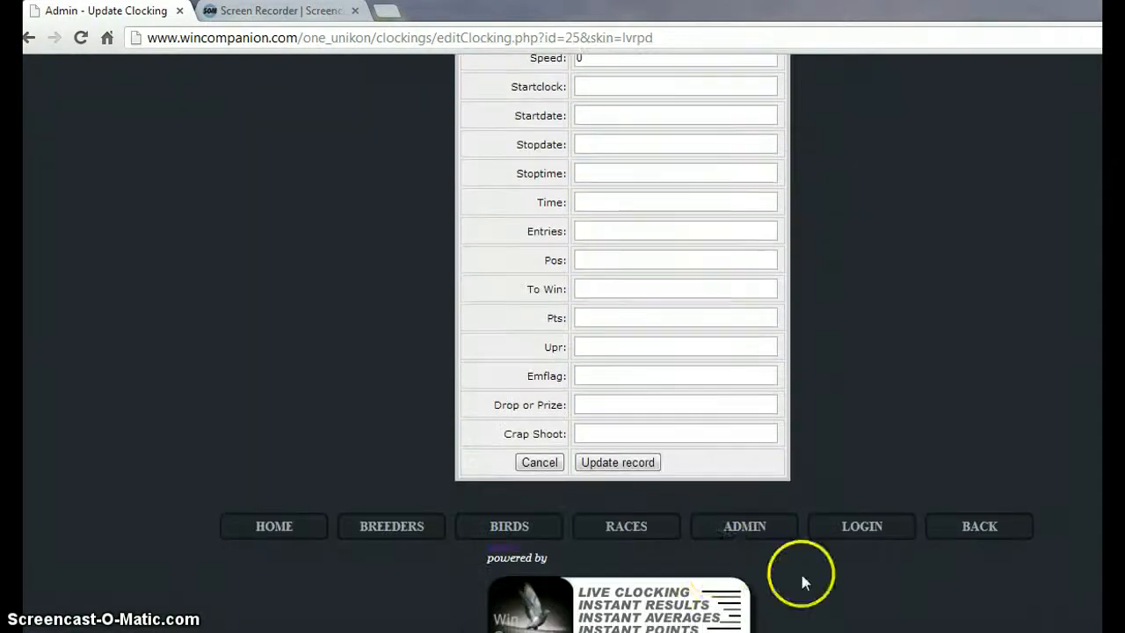
pyautogui.click(540, 462)
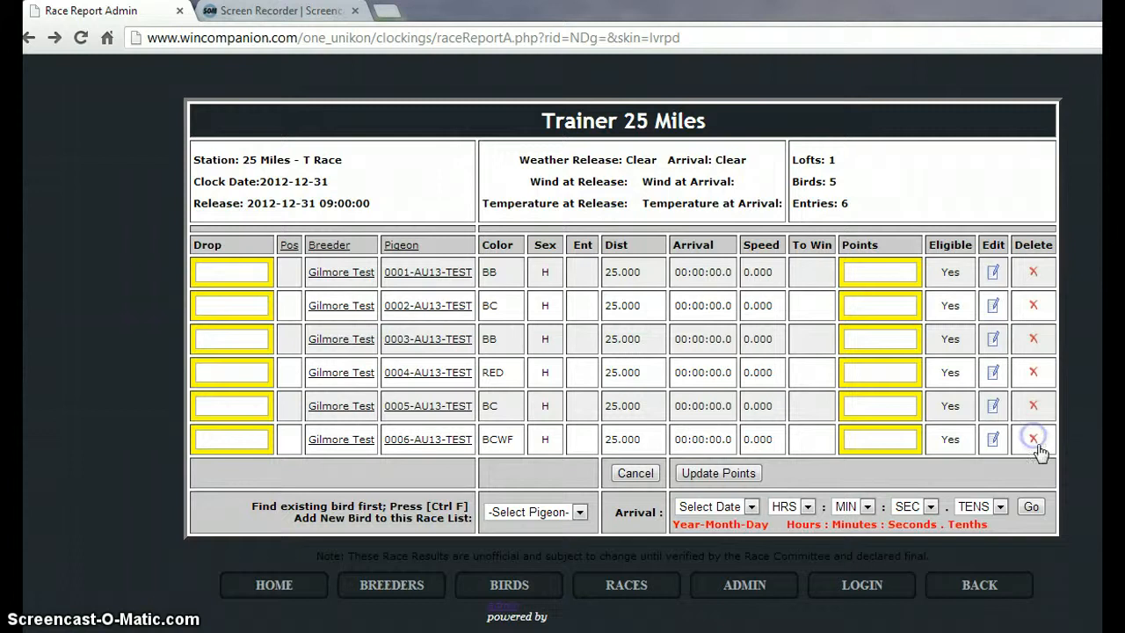
# Step: Delete the clocking record of pigeon 0006-AU13-TEST from the Trainer 25 Miles race
pyautogui.click(1034, 439)
pyautogui.scroll(-3, 876, 396)
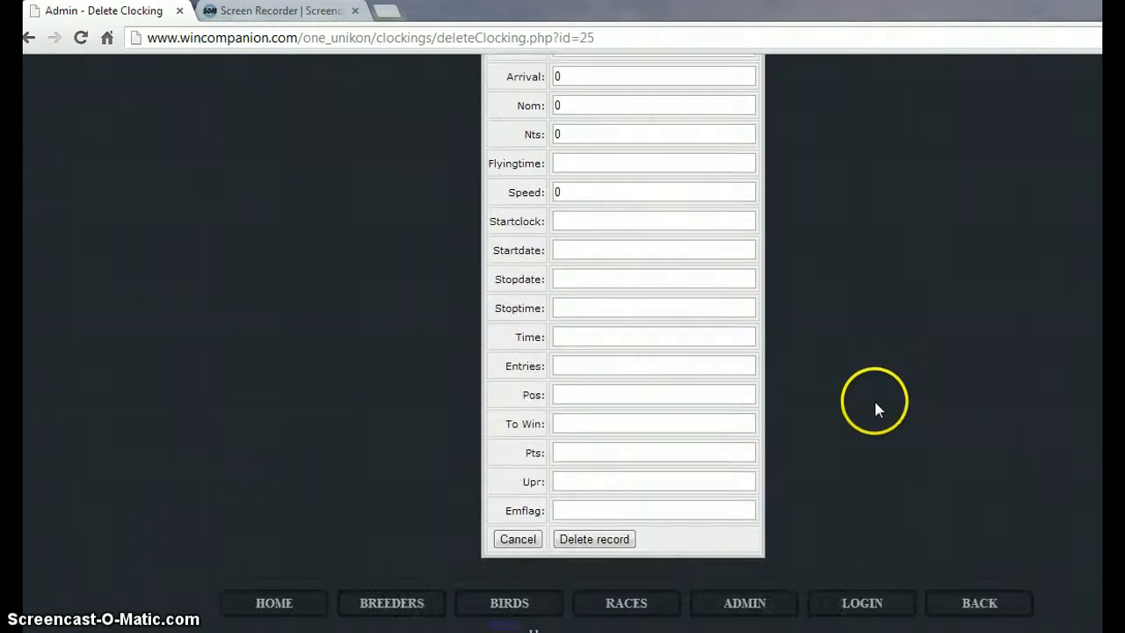
pyautogui.click(629, 539)
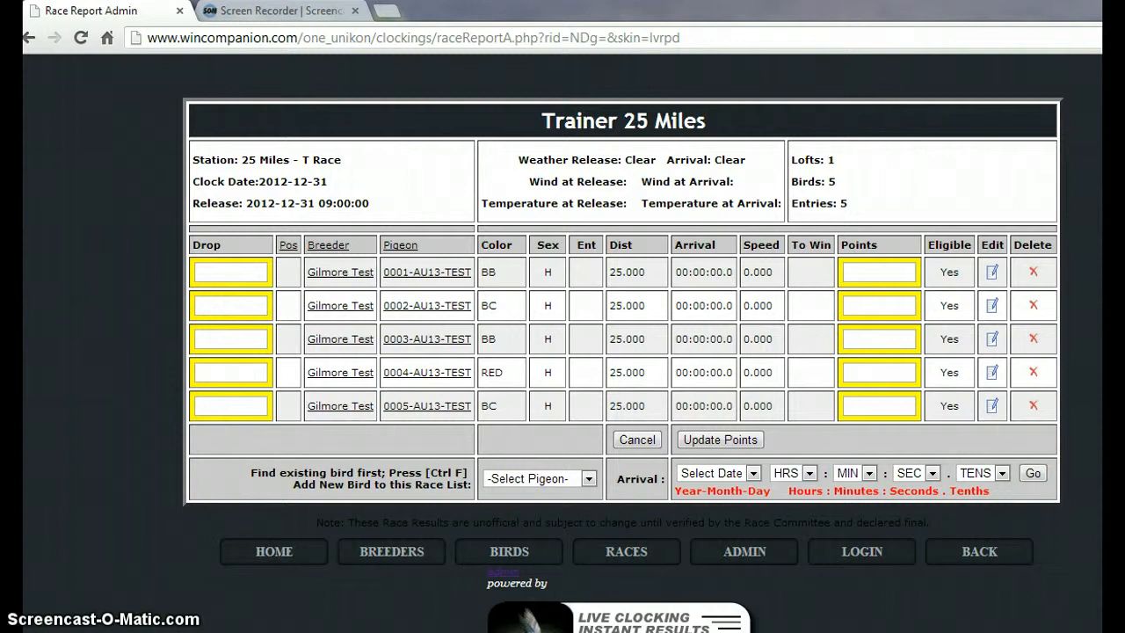
# Step: Choose pigeon 0006-AU13-TEST as the new bird for the race, with arrival date 2012-12-31
pyautogui.click(588, 480)
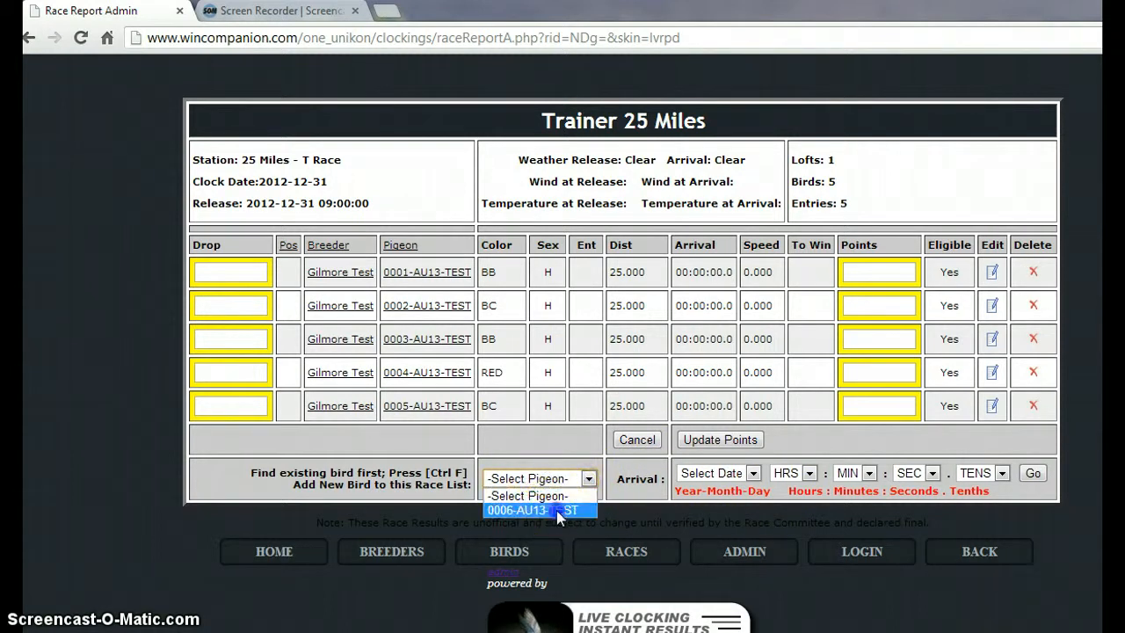
pyautogui.click(559, 510)
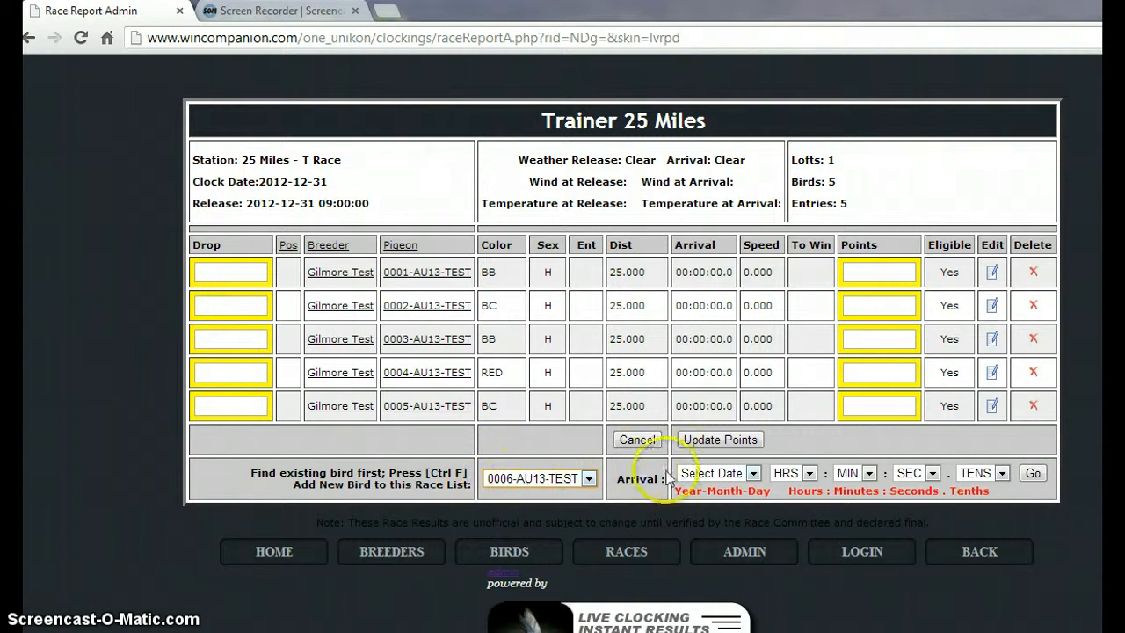
pyautogui.click(740, 473)
pyautogui.click(728, 490)
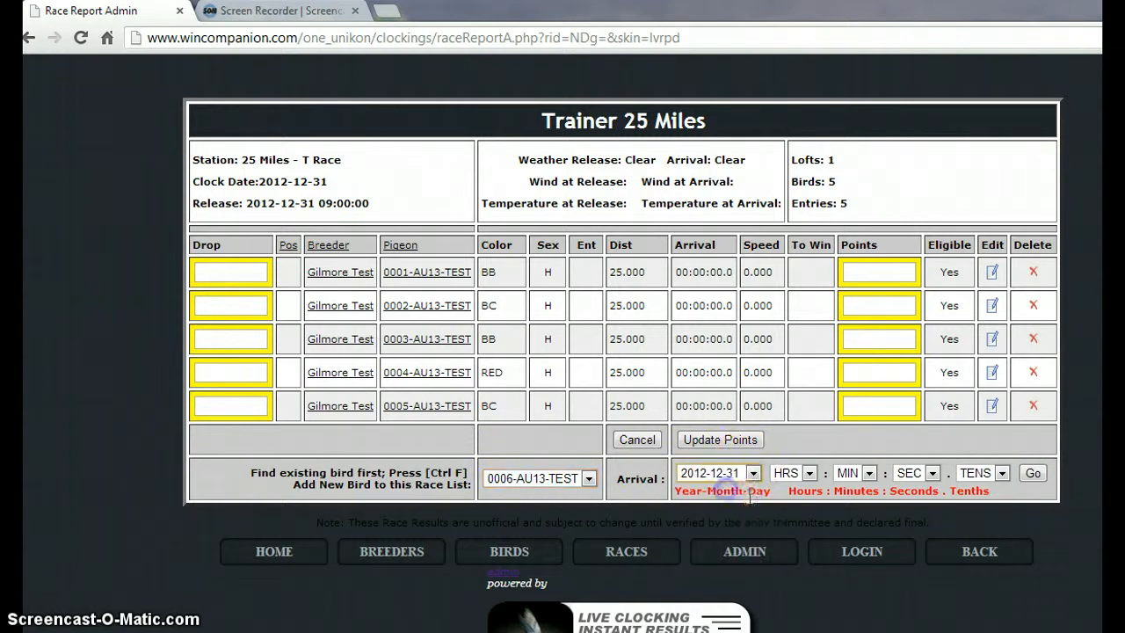
# Step: Add the chosen pigeon to the race with arrival time 00:00:00.0 and return to the administration menu
pyautogui.click(805, 472)
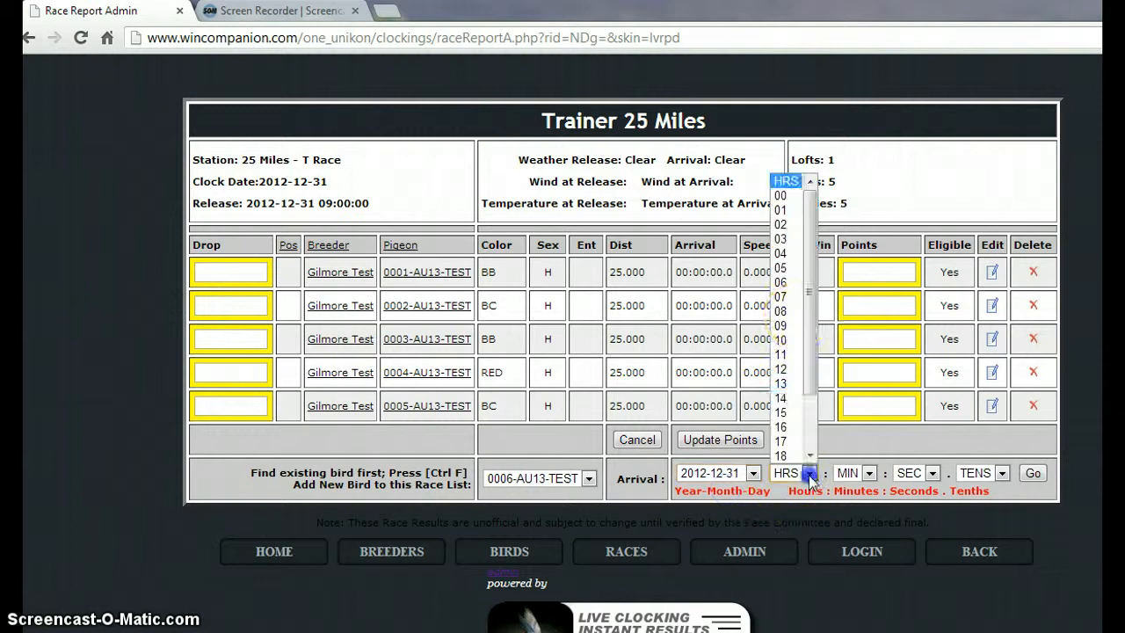
pyautogui.click(778, 195)
pyautogui.click(867, 475)
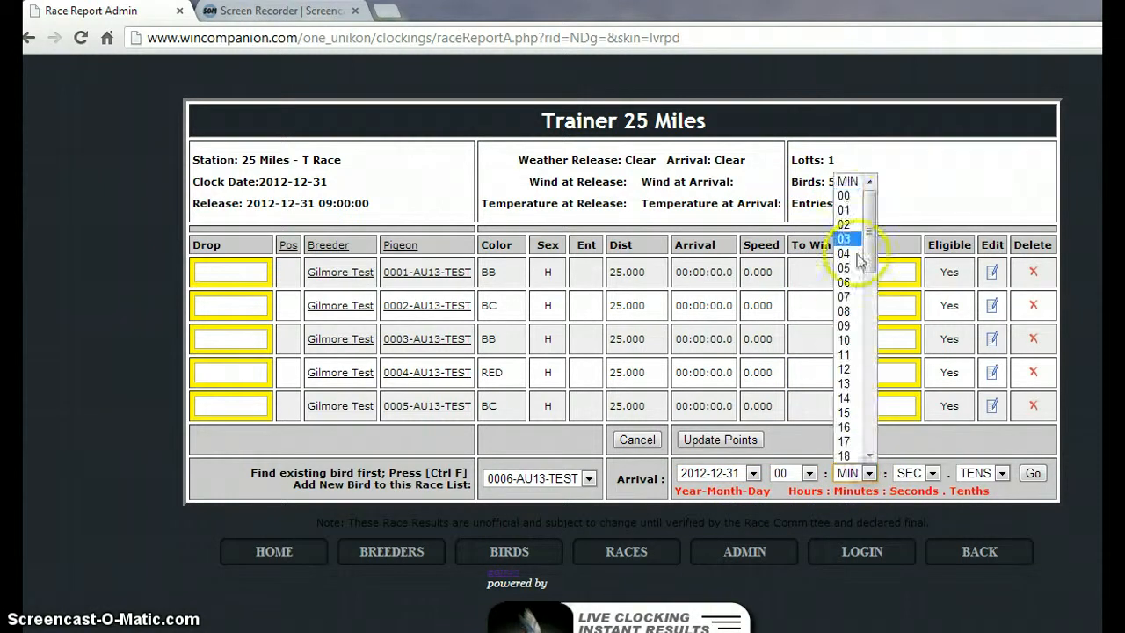
pyautogui.click(850, 202)
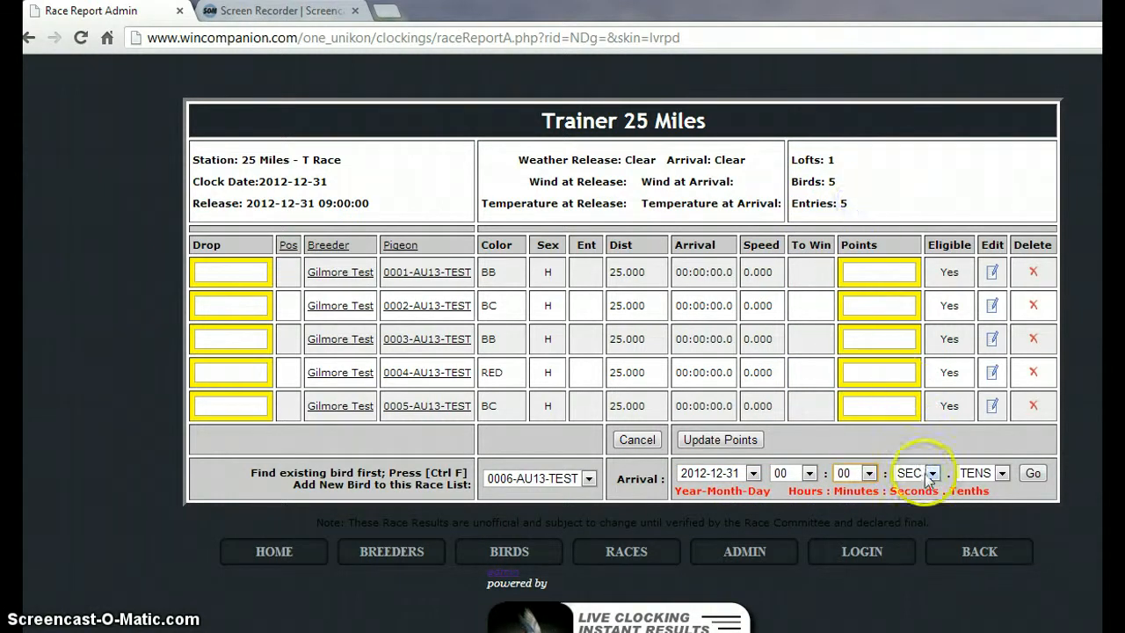
pyautogui.click(914, 472)
pyautogui.click(903, 196)
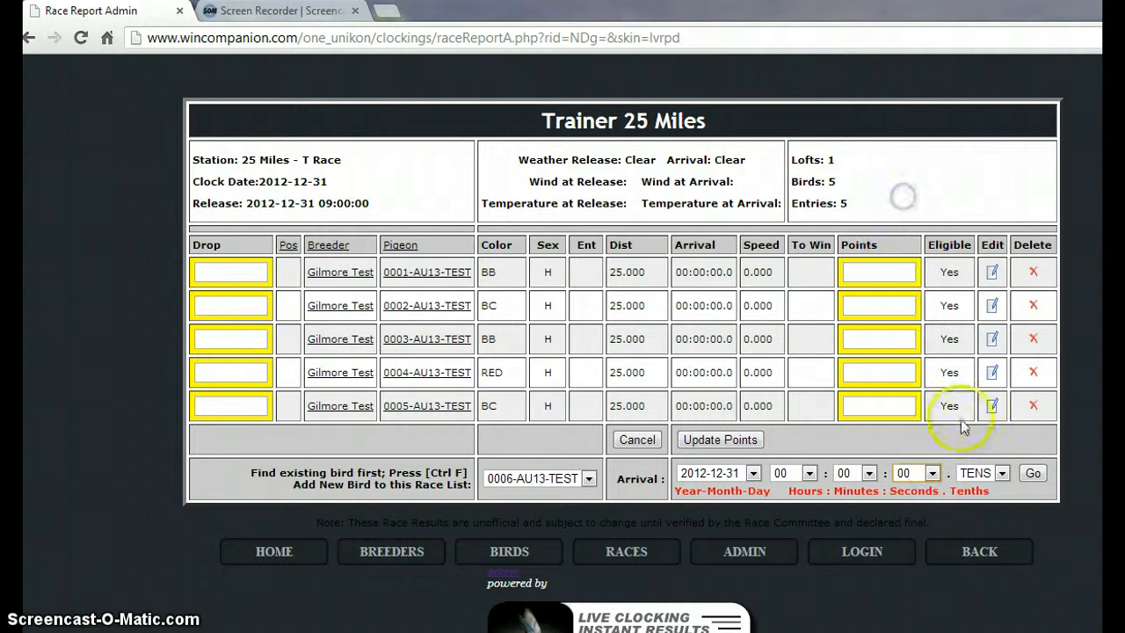
pyautogui.click(1000, 472)
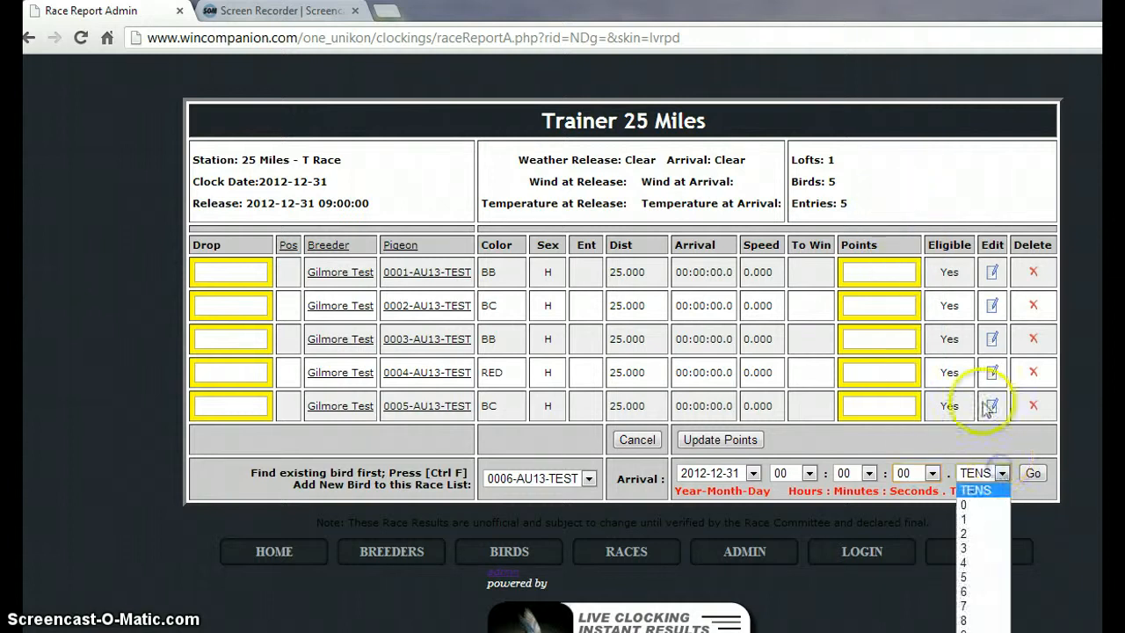
pyautogui.click(971, 504)
pyautogui.click(1035, 475)
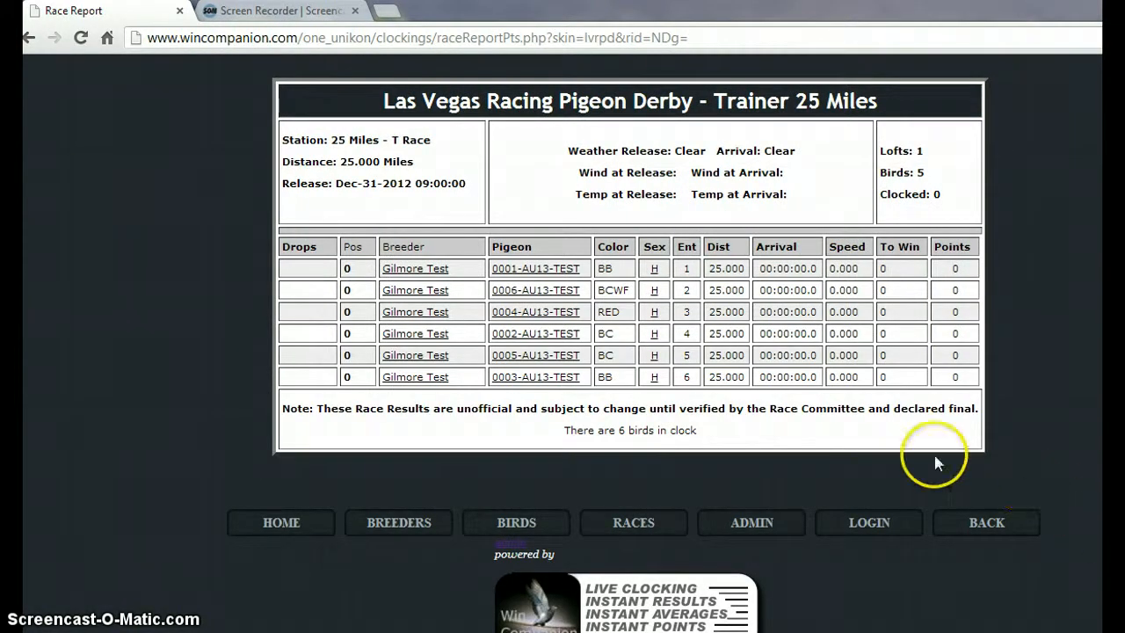
pyautogui.click(853, 526)
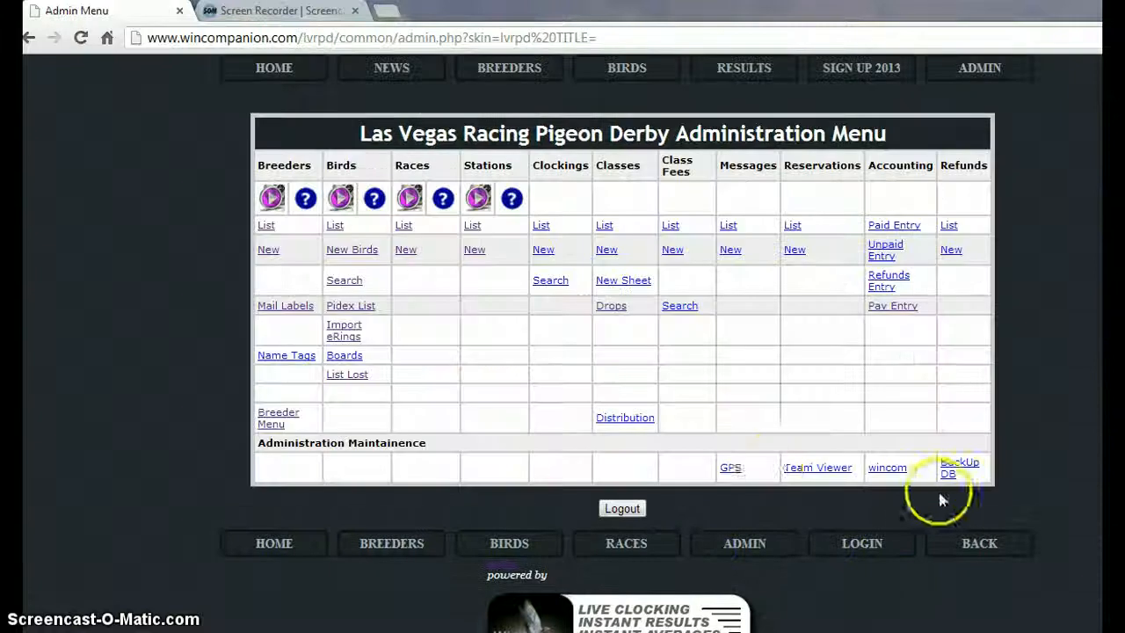